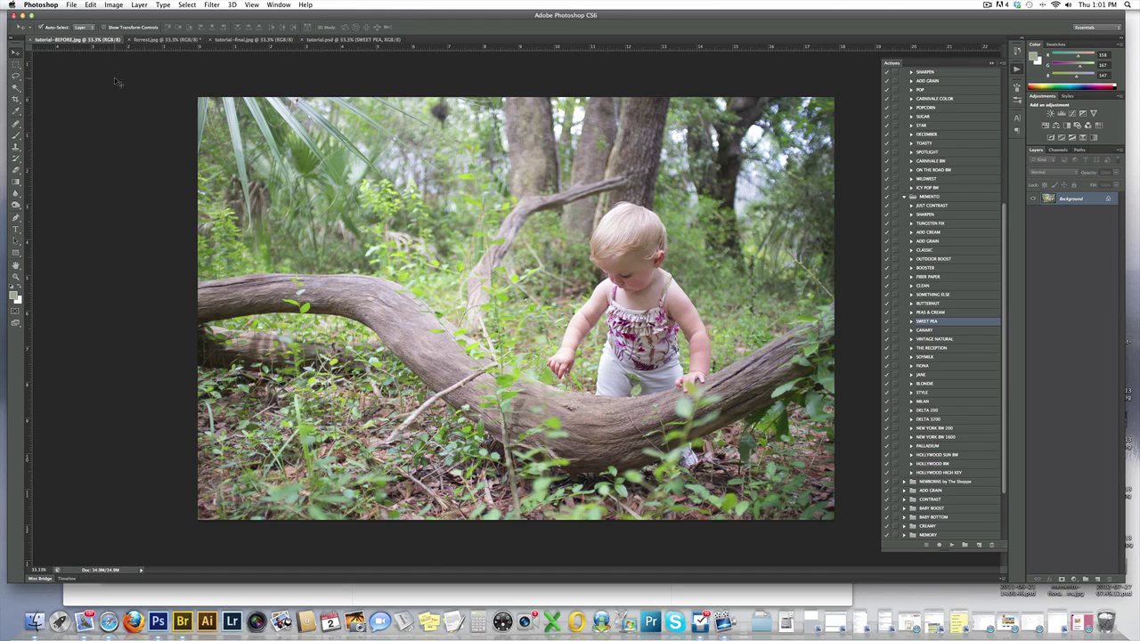
Step: Compare the finished photo in tutorial-final.jpg with the unedited tutorial-BEFORE.jpg
click(249, 40)
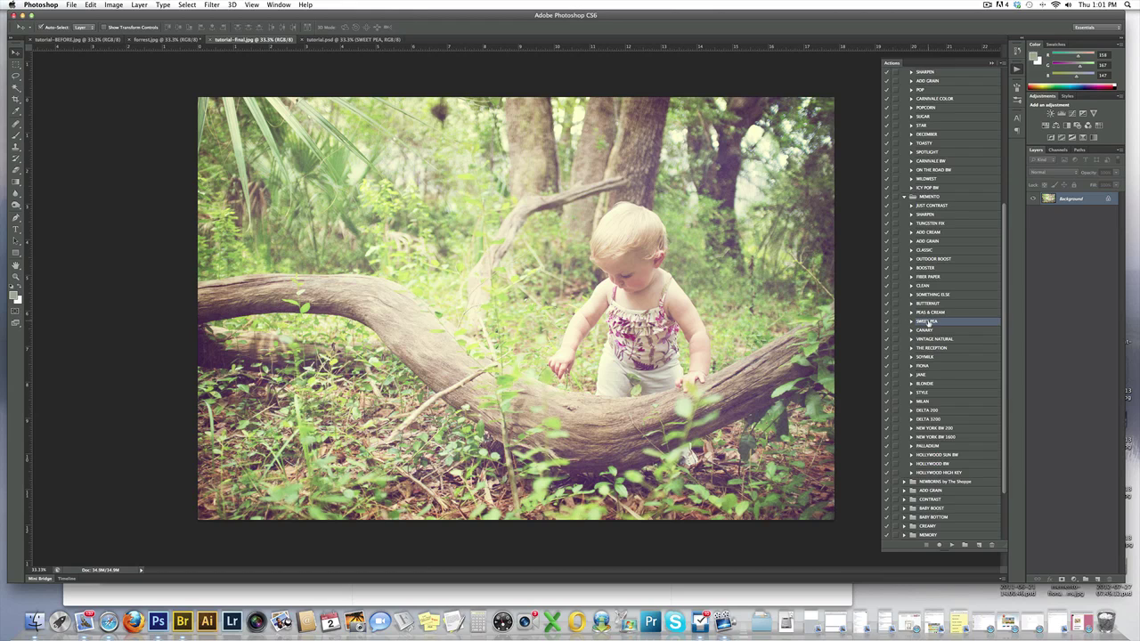
scroll(927, 323, down, 3)
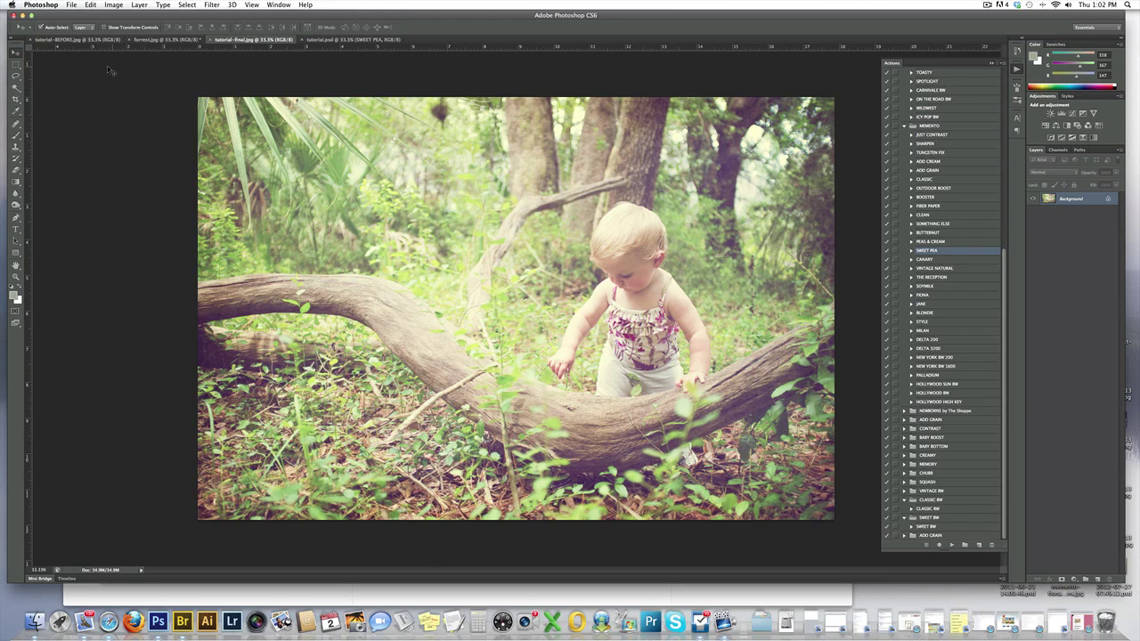
click(89, 39)
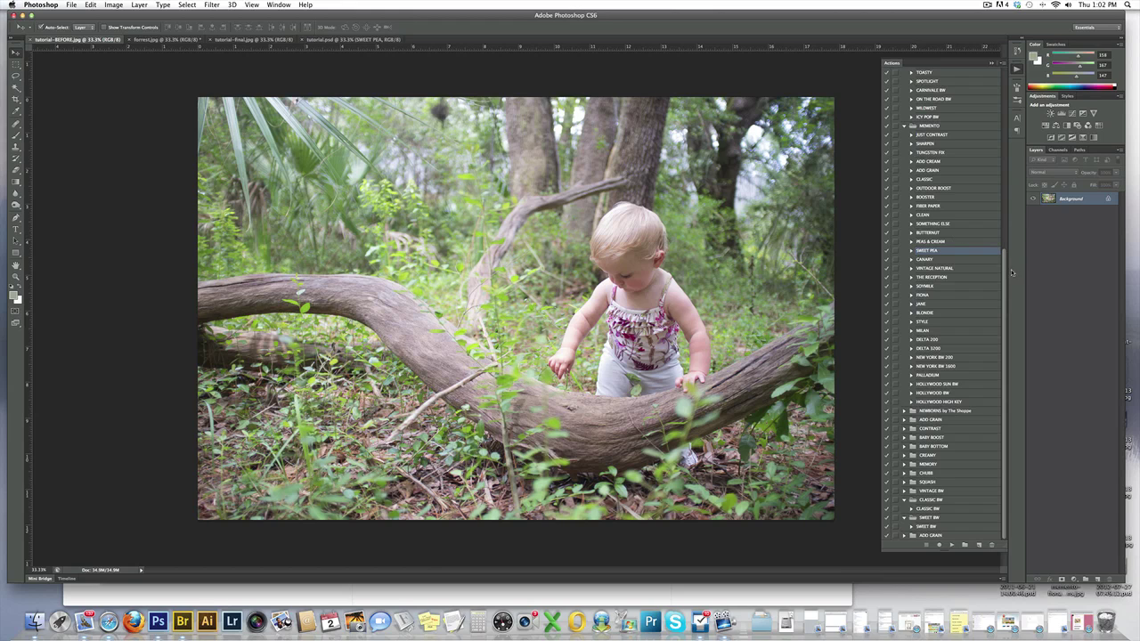
Step: Run the Vintage Natural action on the tutorial-BEFORE.jpg photo and lower the resulting group's opacity to about 57%
click(955, 271)
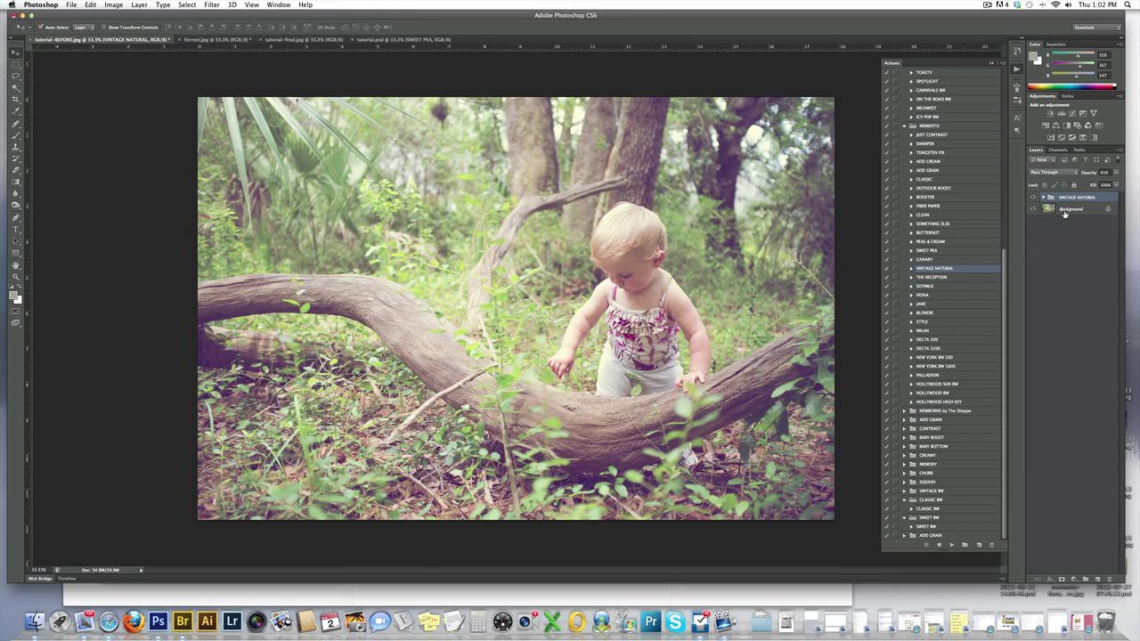
click(1116, 172)
drag(1109, 184, 1121, 183)
mouse_move(1117, 183)
mouse_down()
mouse_move(1081, 184)
mouse_move(1100, 182)
mouse_up()
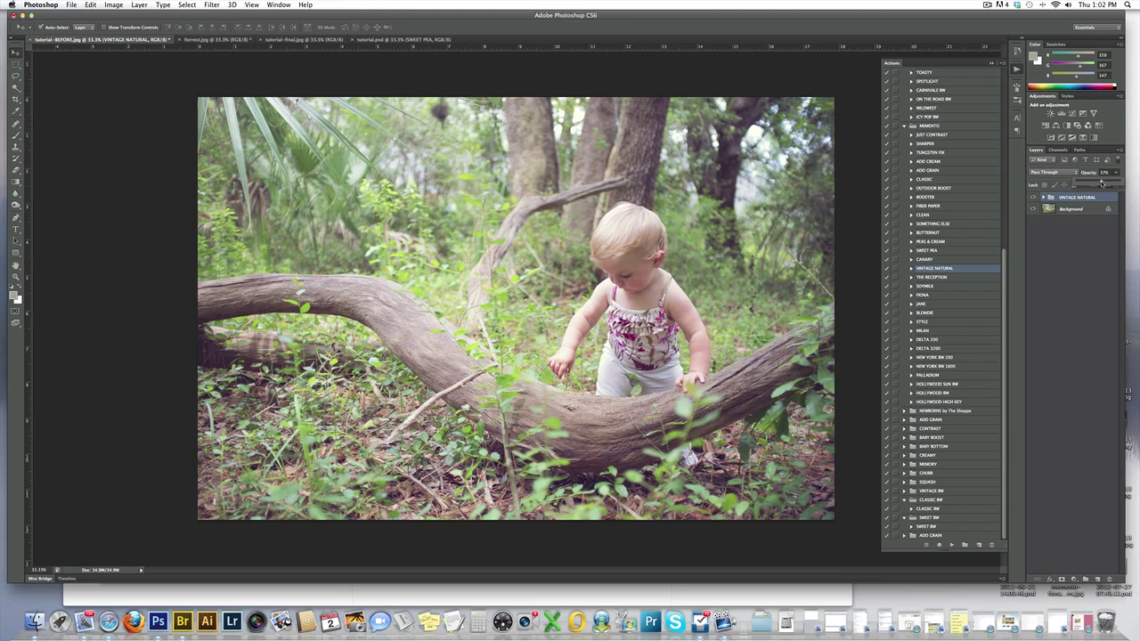
Step: Check the photo with and without the Vintage Natural group, and raise the group's opacity to 100%
click(1034, 197)
click(1033, 197)
click(1034, 197)
click(1034, 197)
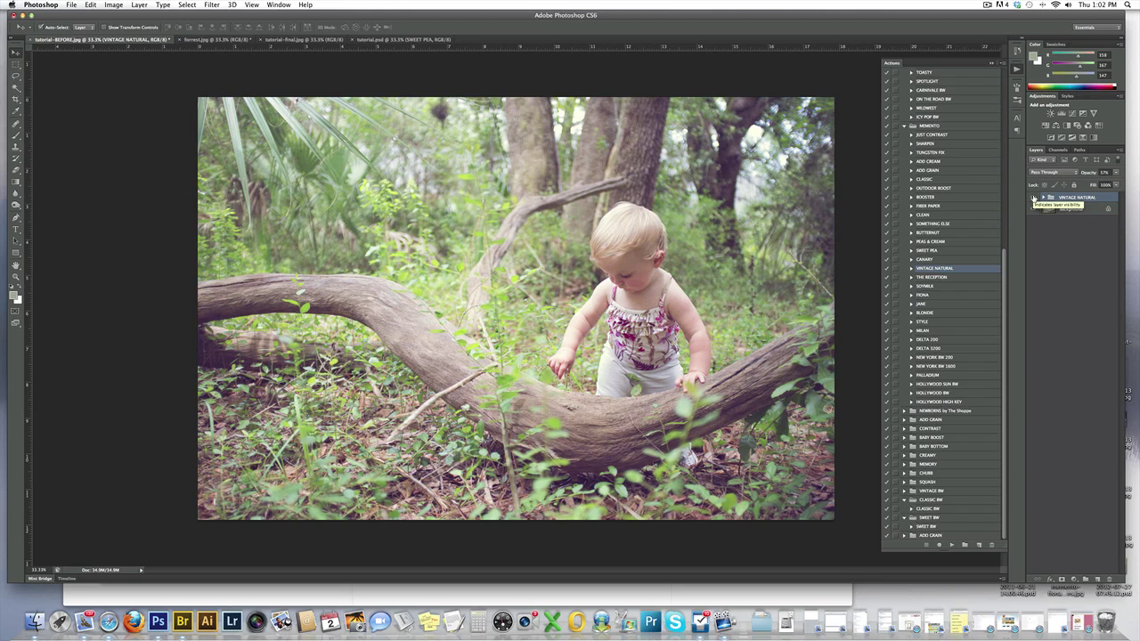
click(1116, 172)
drag(1102, 182, 1129, 183)
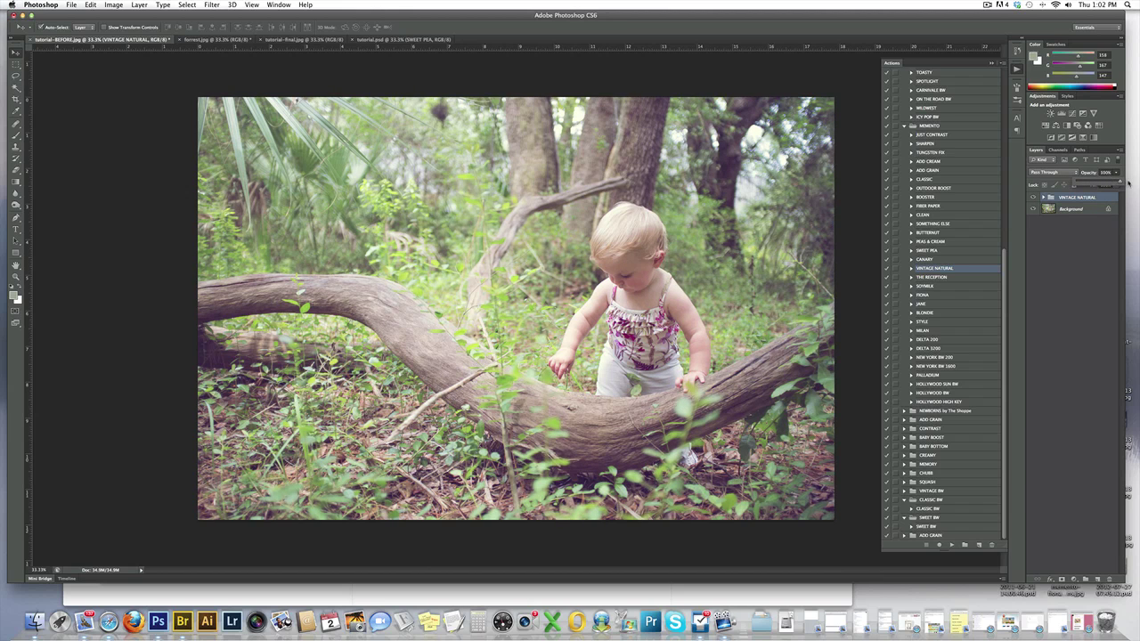
Step: Run the Something Else action from the Background layer and reduce its group's opacity to about 50%
click(1074, 211)
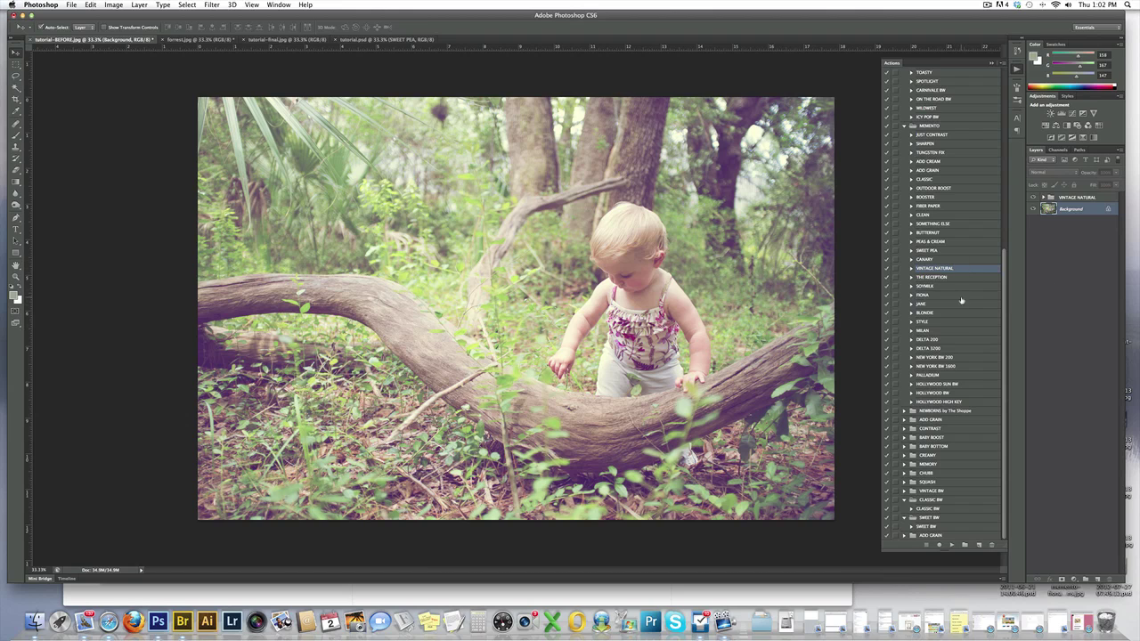
click(948, 225)
double_click(948, 225)
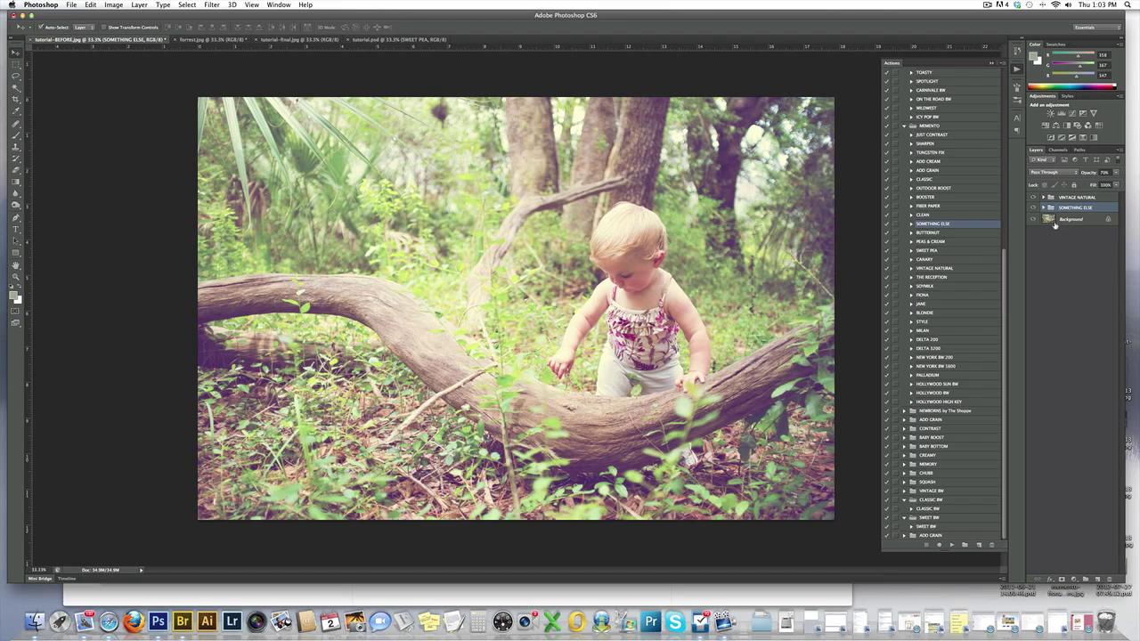
click(1044, 208)
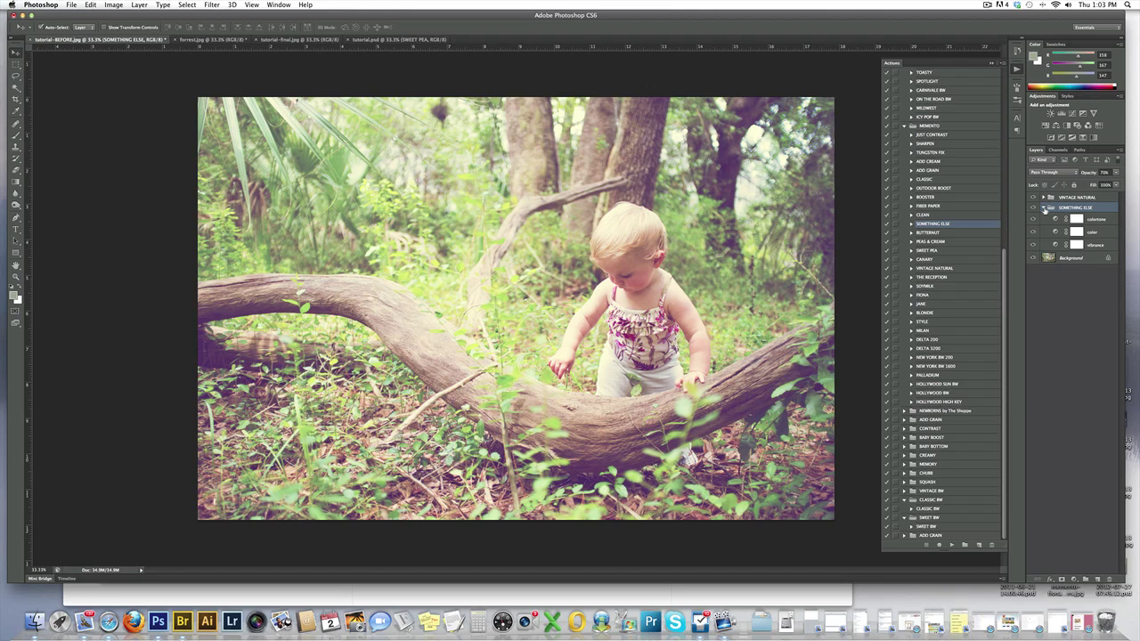
click(1044, 207)
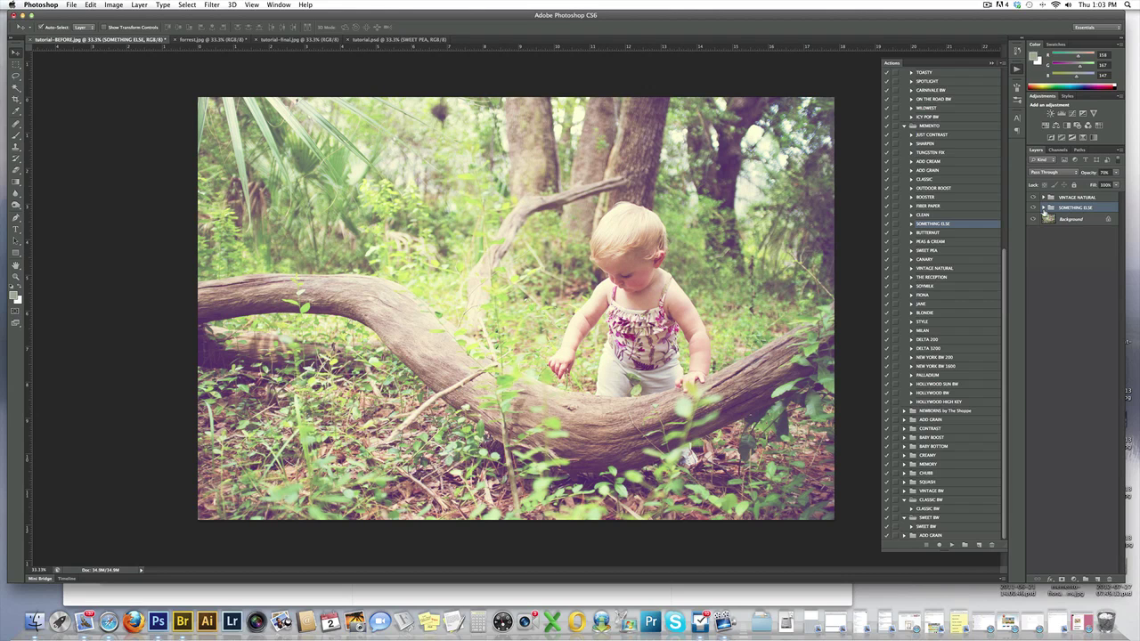
drag(1115, 173, 1099, 183)
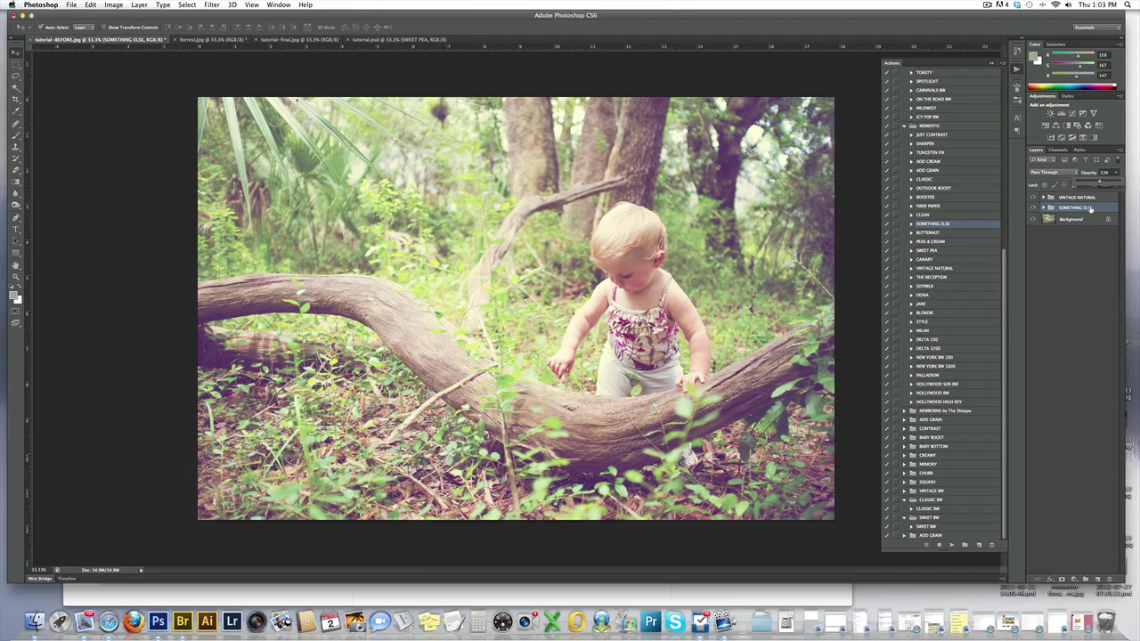
Step: Run the Sweet Pea action from the Background layer and reduce its group's opacity to about 16%
click(1079, 219)
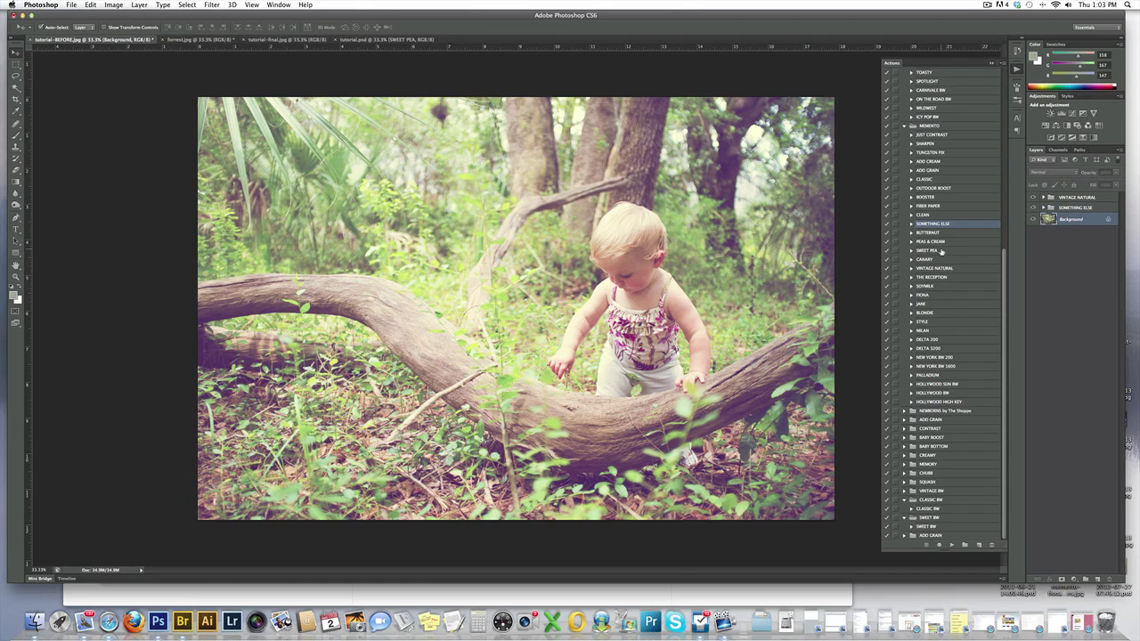
click(932, 251)
super+double_click(983, 256)
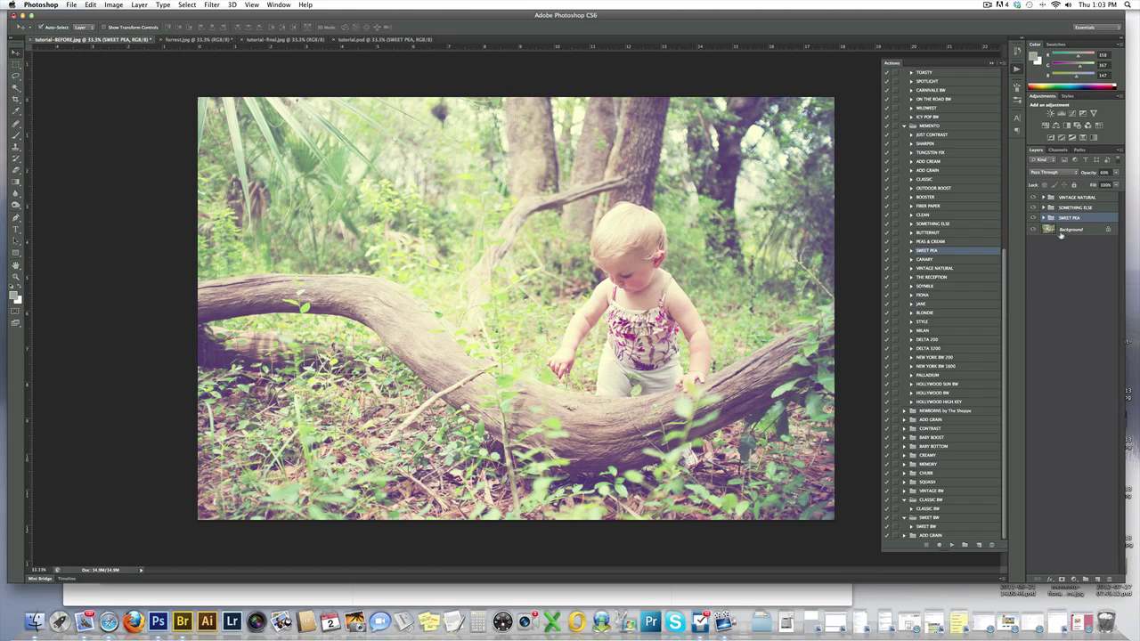
drag(1115, 172, 1084, 184)
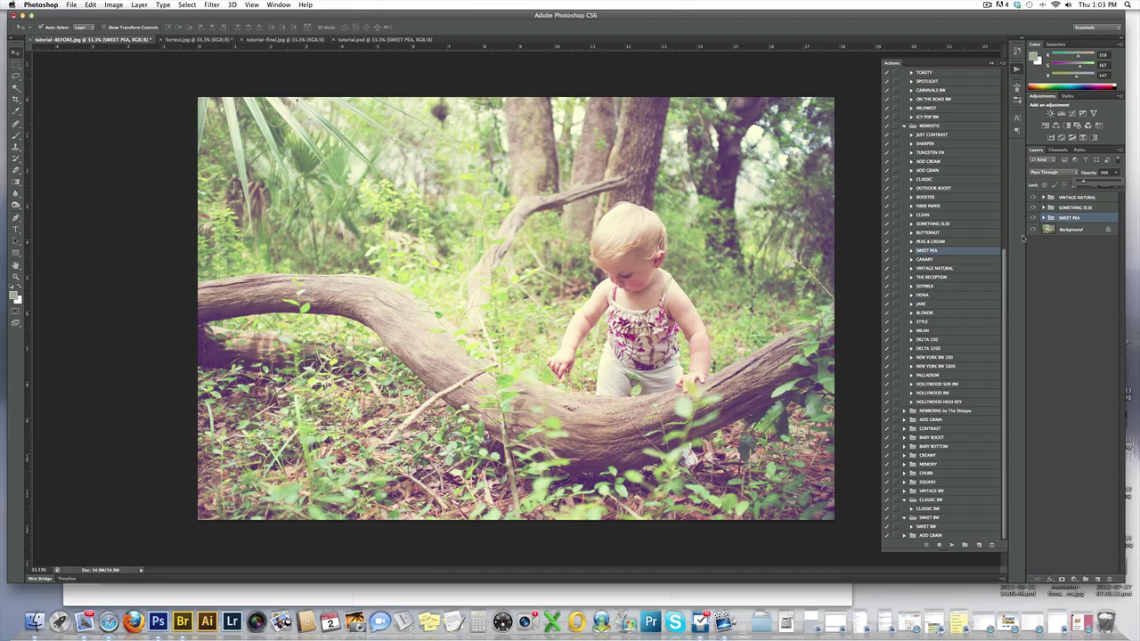
Step: Select the Background layer and compare the photo with the Vintage Natural group hidden and shown
click(1069, 233)
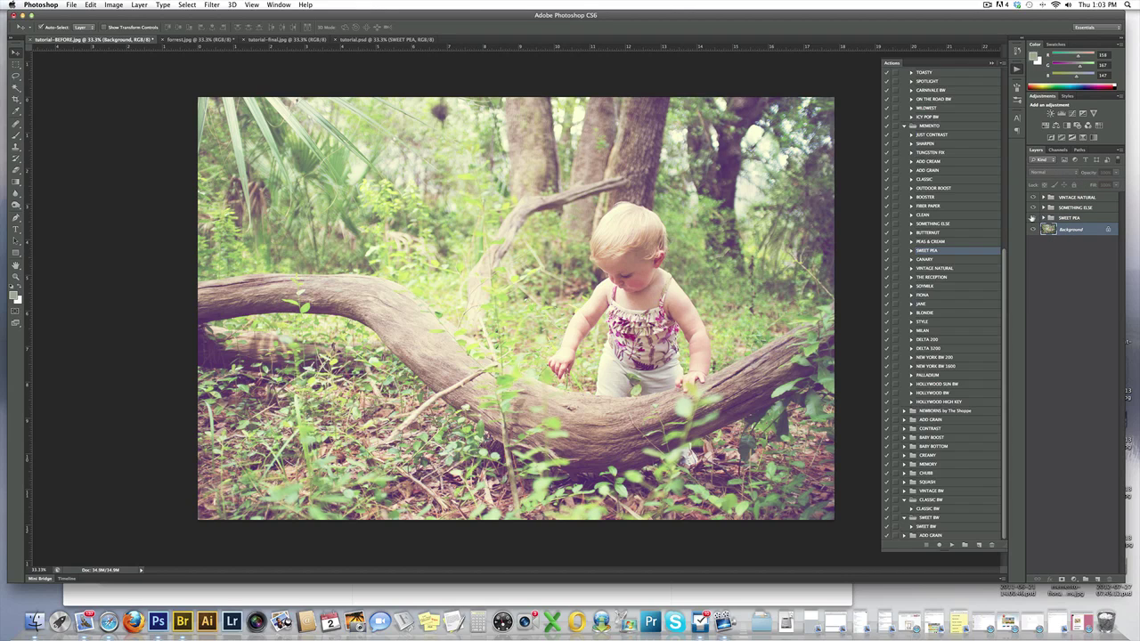
click(1031, 202)
click(1031, 202)
click(1032, 197)
click(1032, 196)
Step: Copy the entire texture from forrest.jpg and paste it into tutorial-BEFORE.jpg above the Background layer
click(201, 40)
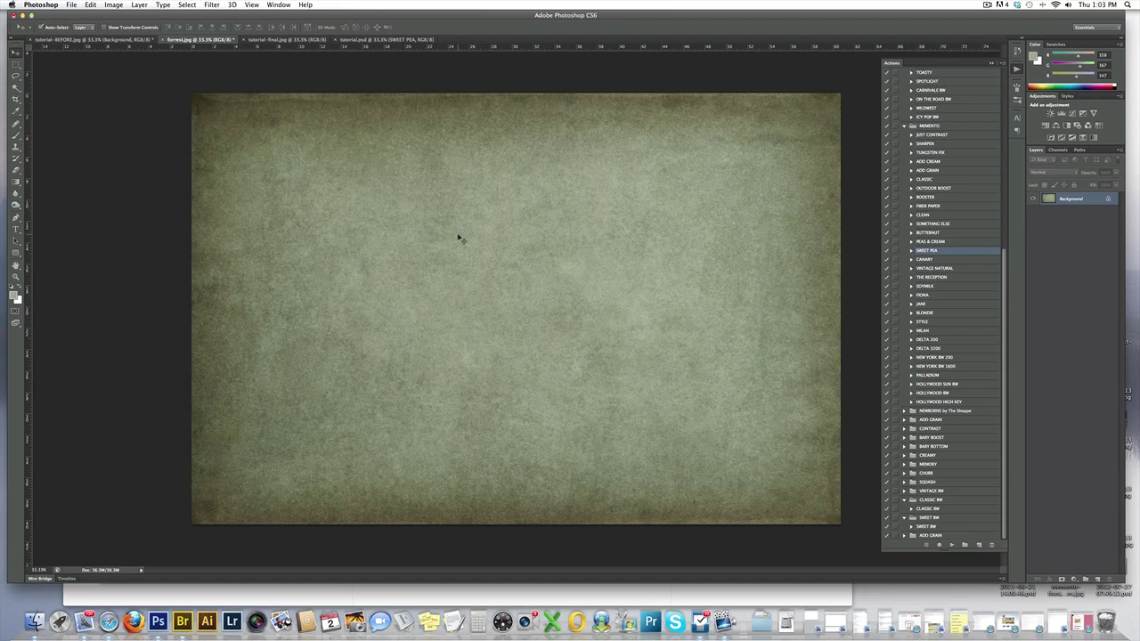
key(super+plus)
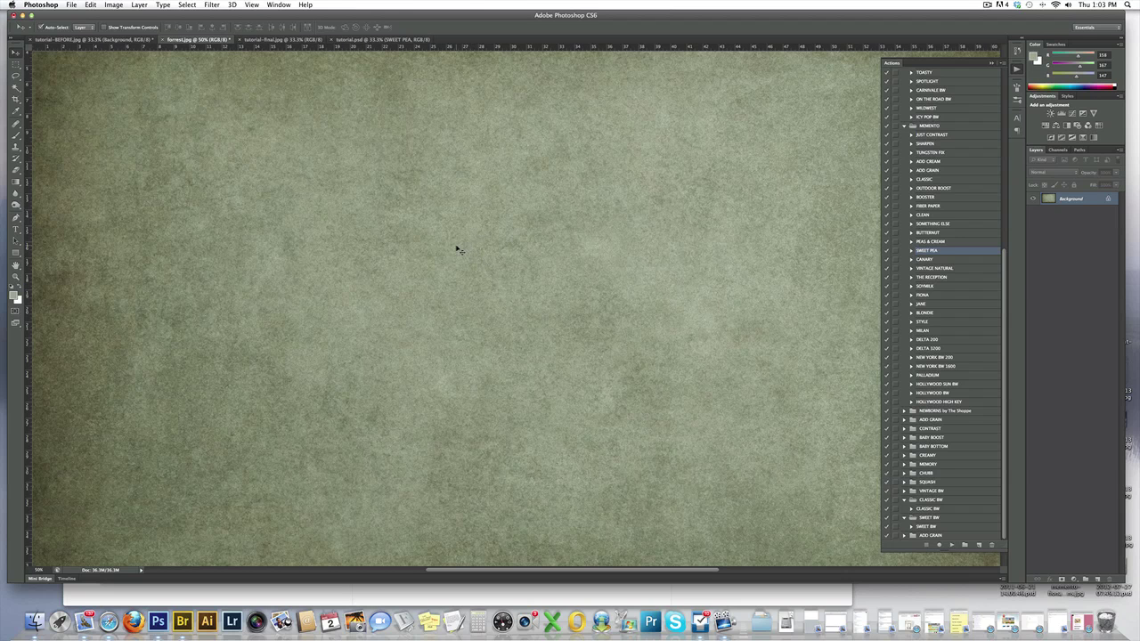
key(super+minus)
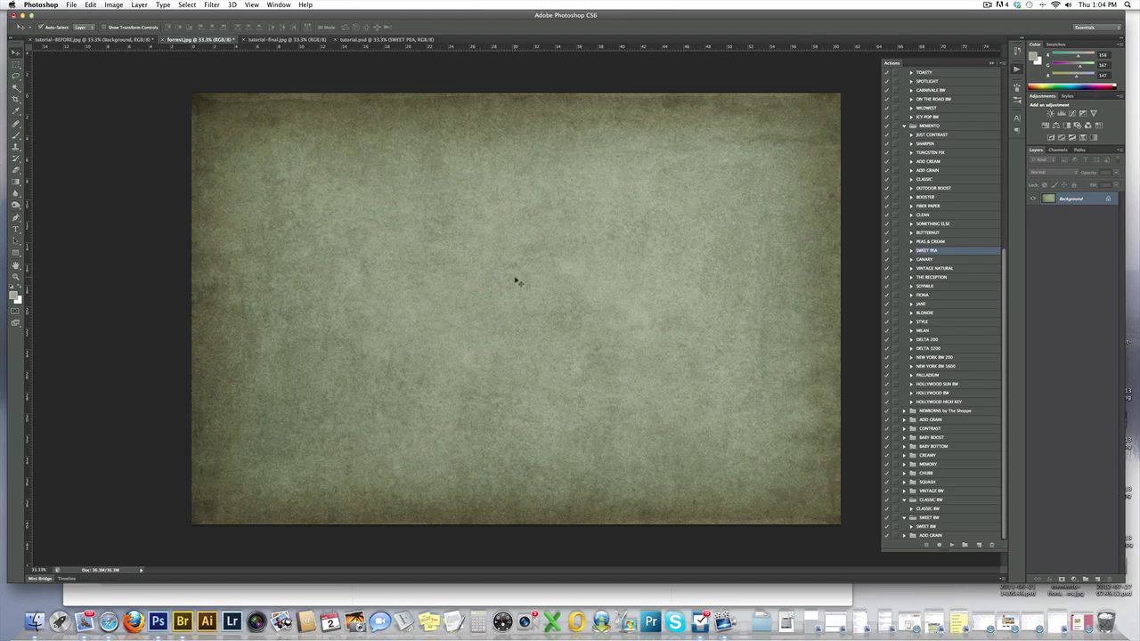
key(super+a)
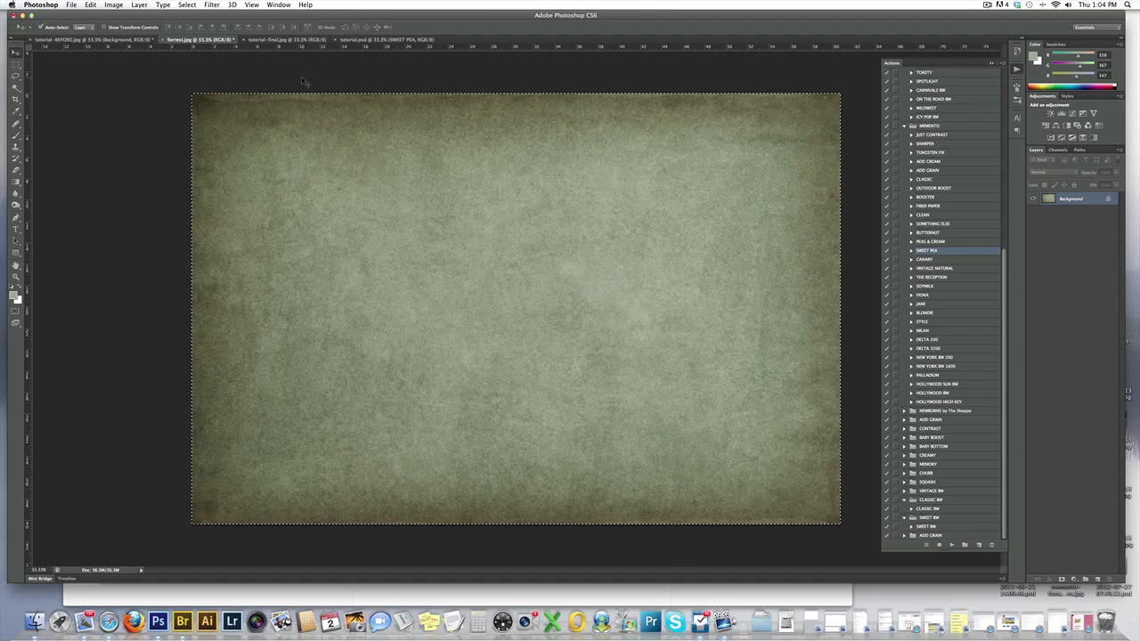
click(90, 6)
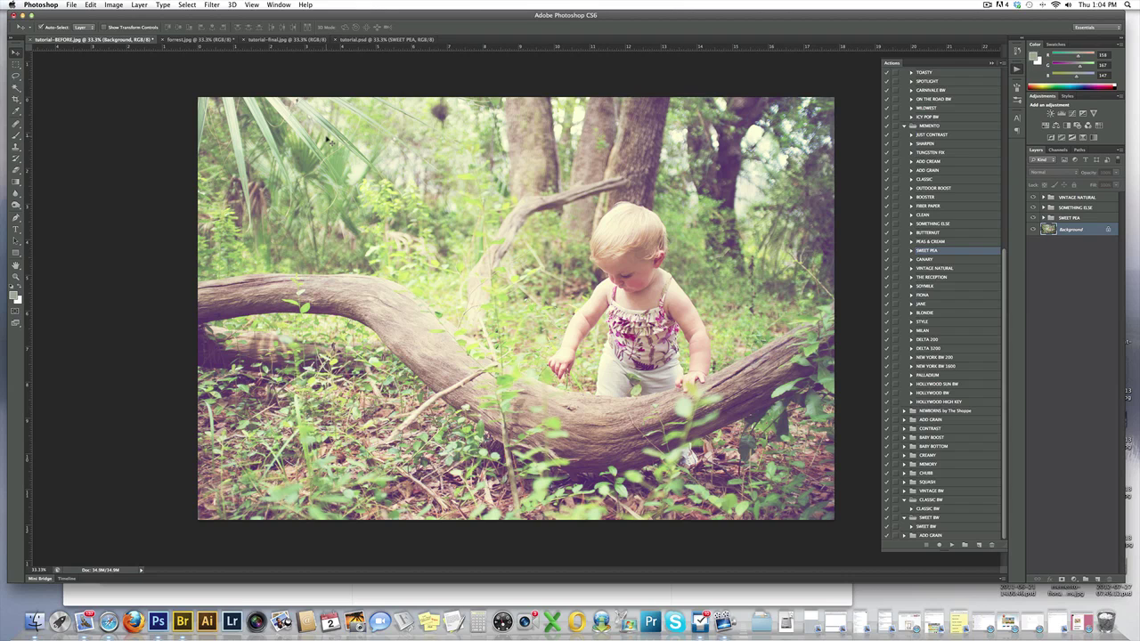
click(283, 40)
click(149, 43)
key(super+v)
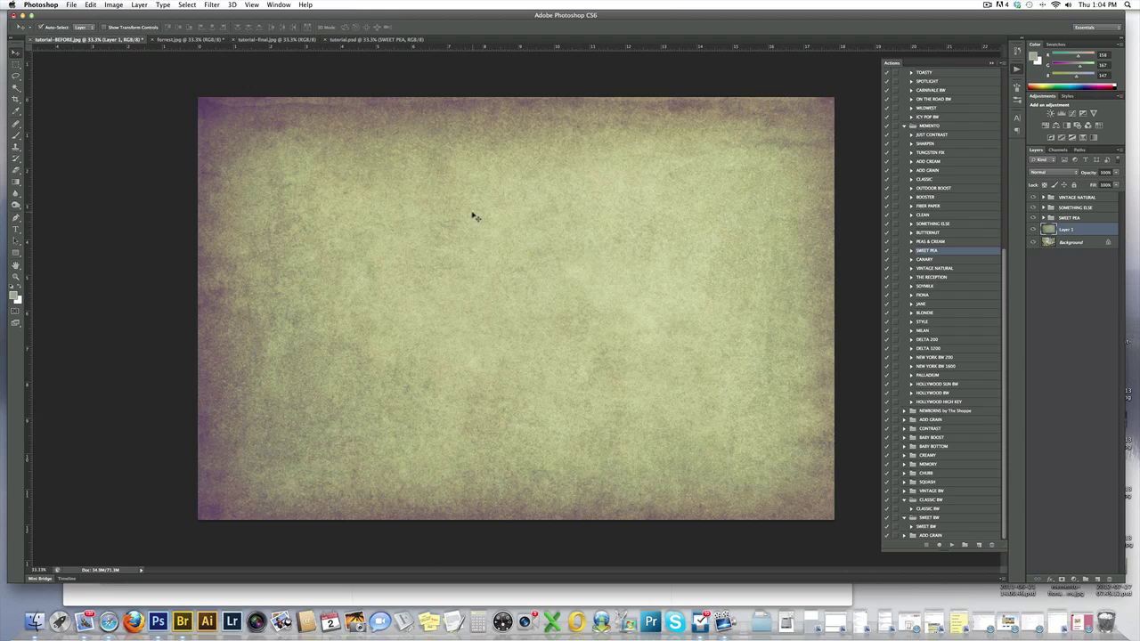
Step: Scale the pasted texture with Free Transform to fit the photo, about 17.87 by 11.87 inches
key(super+minus)
key(super+minus)
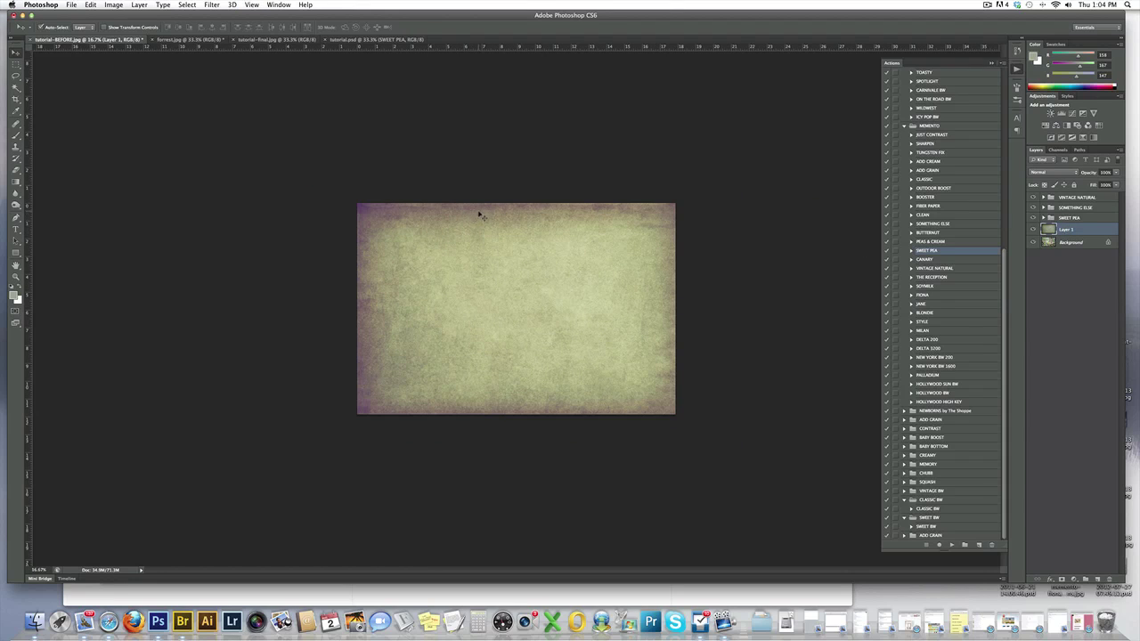
key(super+t)
drag(676, 414, 678, 416)
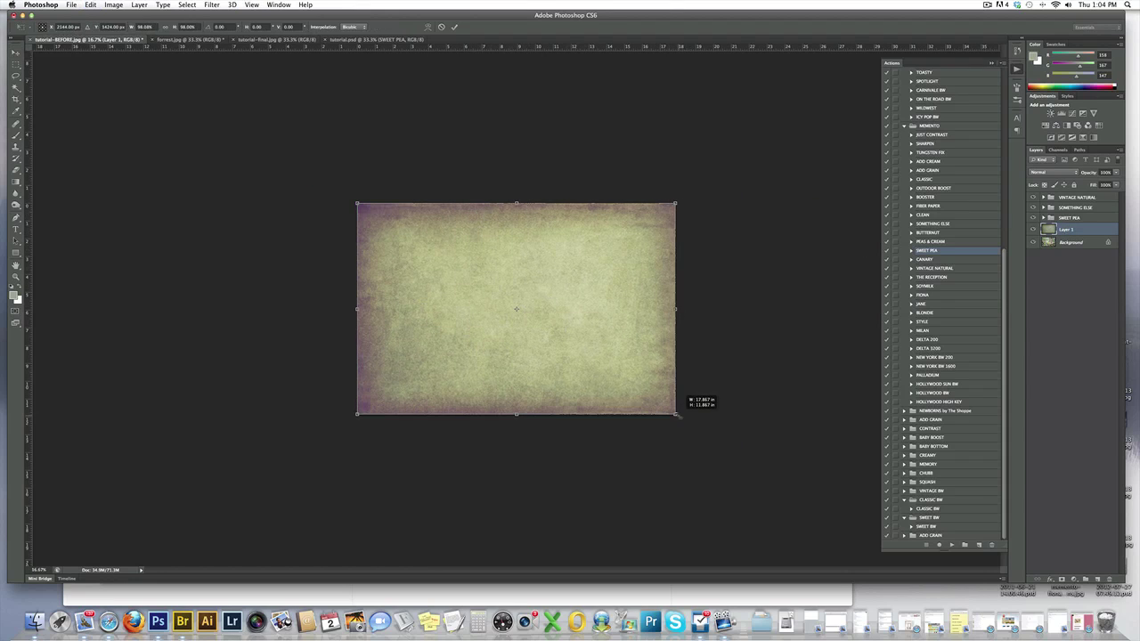
key(Return)
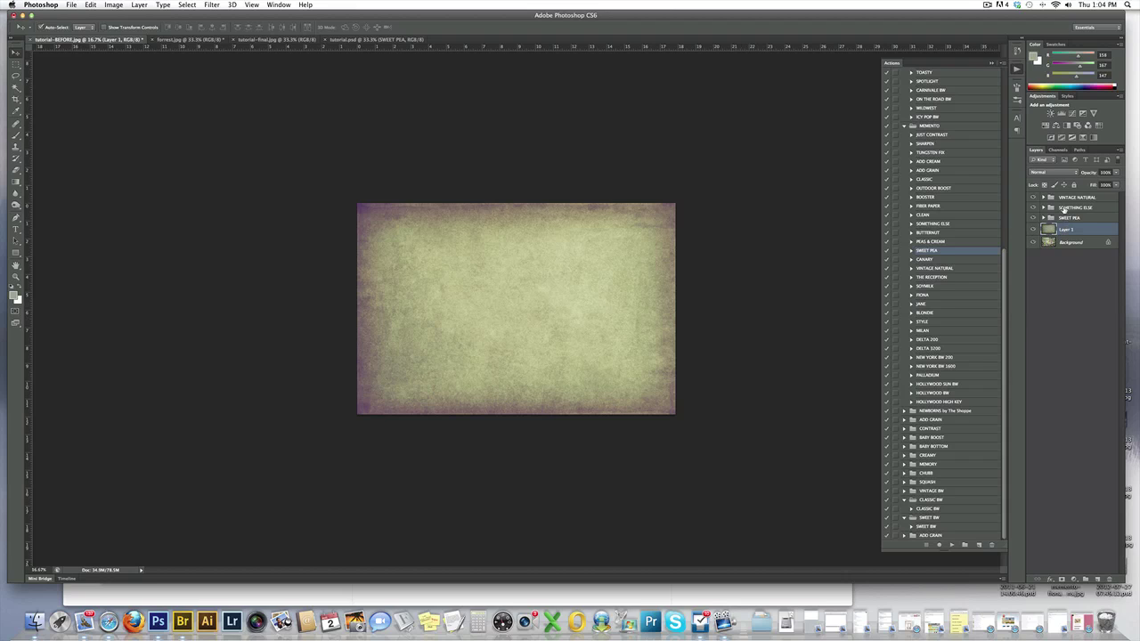
Step: Move the texture layer above all the action groups and set its blend mode to Overlay
drag(1066, 231, 1070, 194)
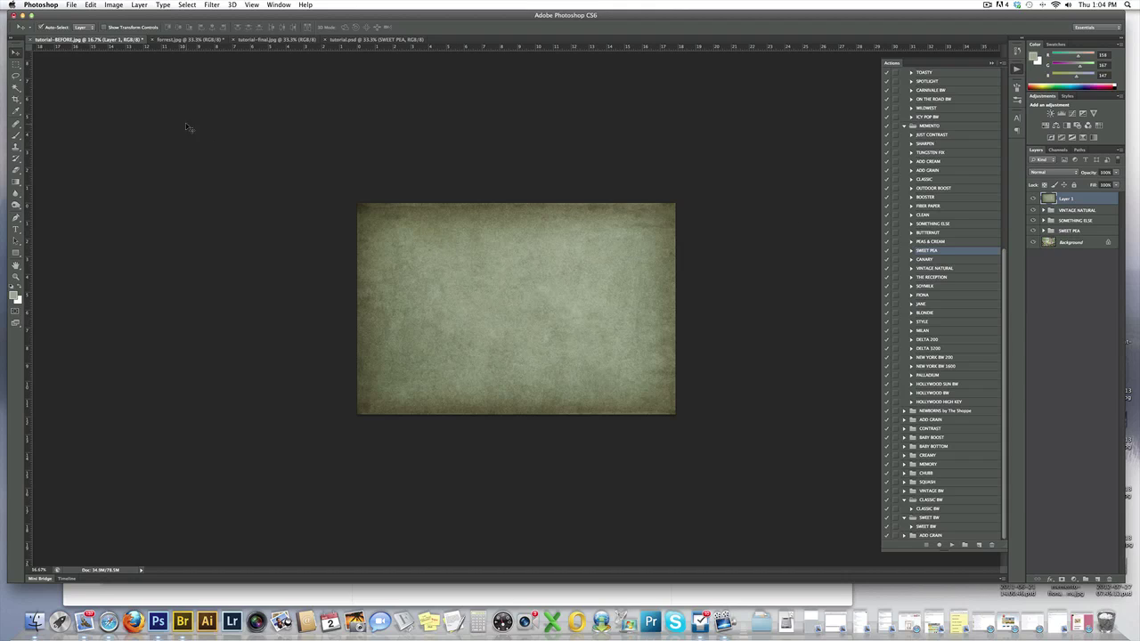
click(91, 5)
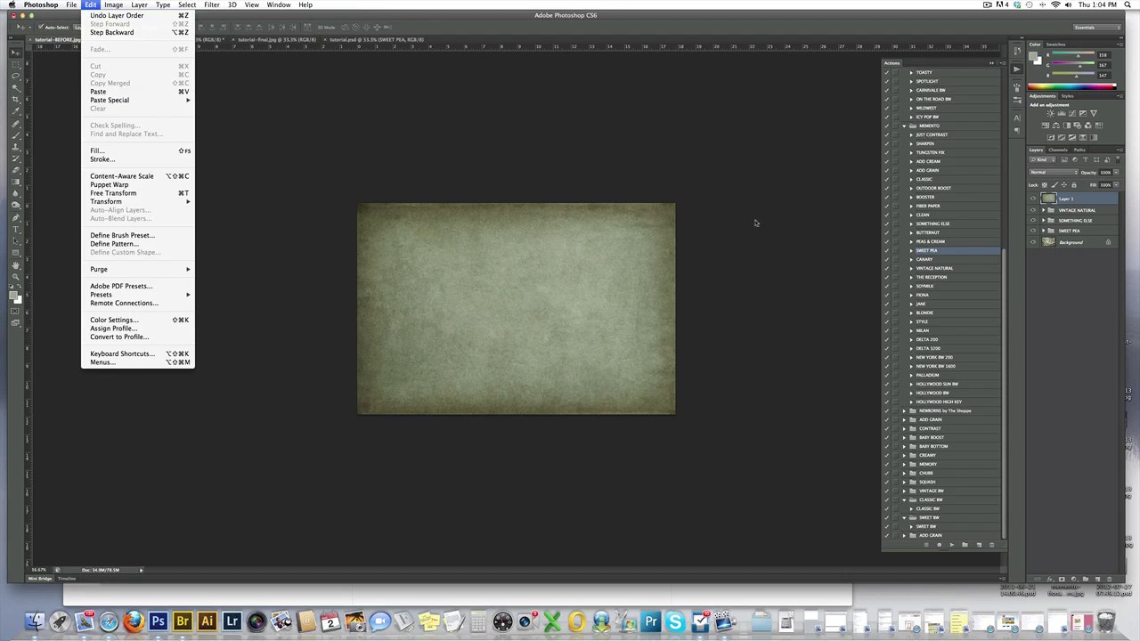
click(1064, 204)
click(1048, 174)
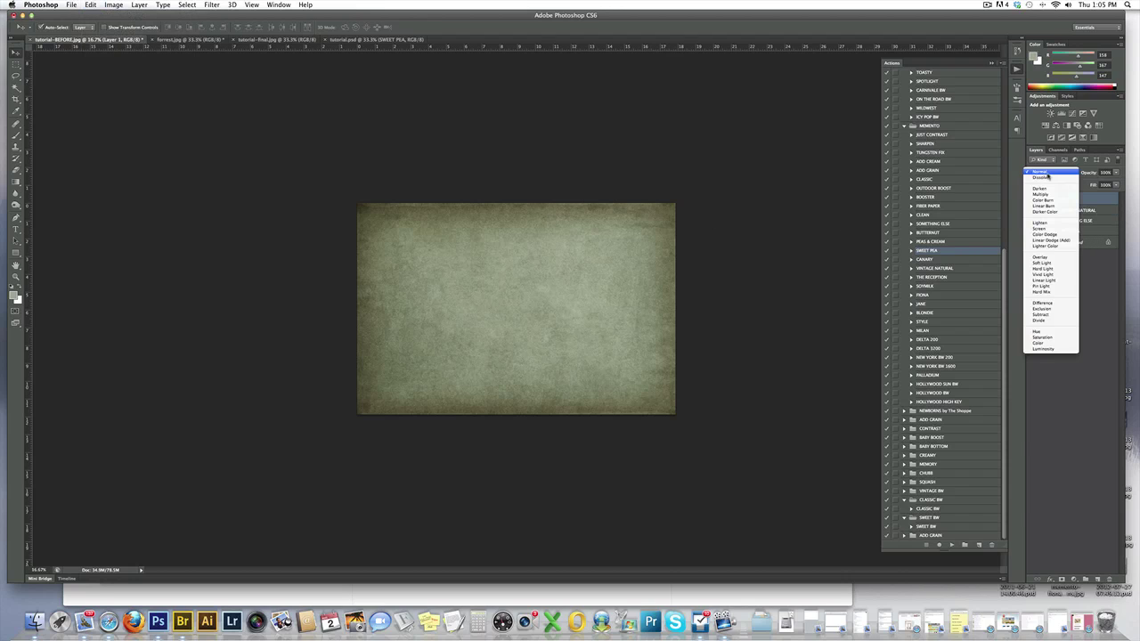
click(1040, 257)
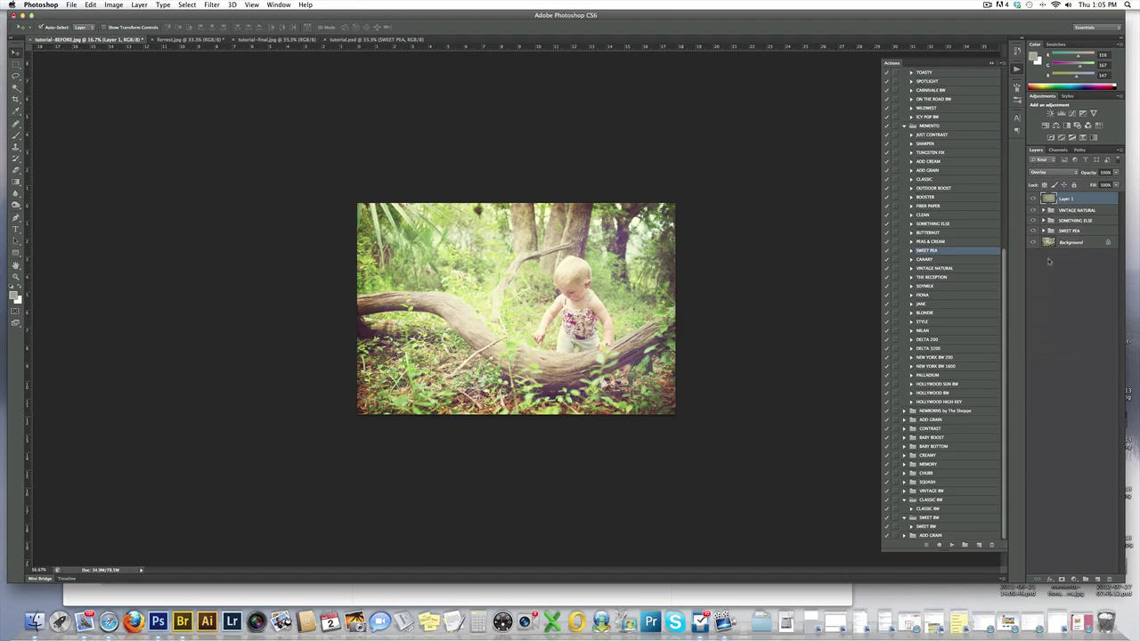
Step: Try the texture layer in Soft Light, Overlay and Multiply blend modes to compare their effect on the photo
click(1050, 175)
click(1042, 178)
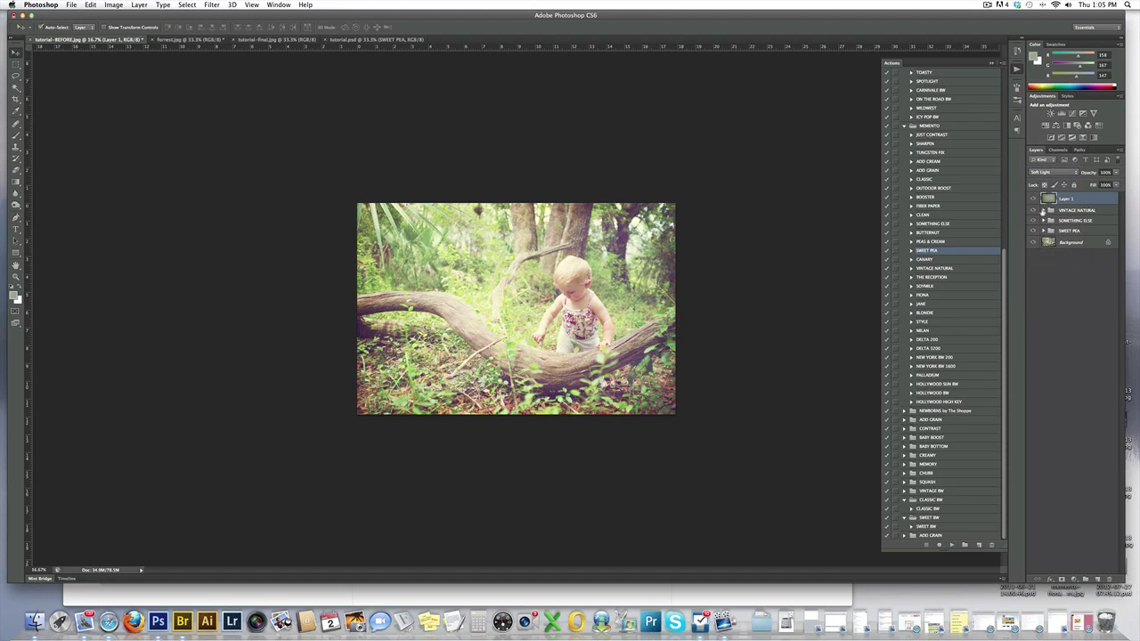
key(super+plus)
key(super+plus)
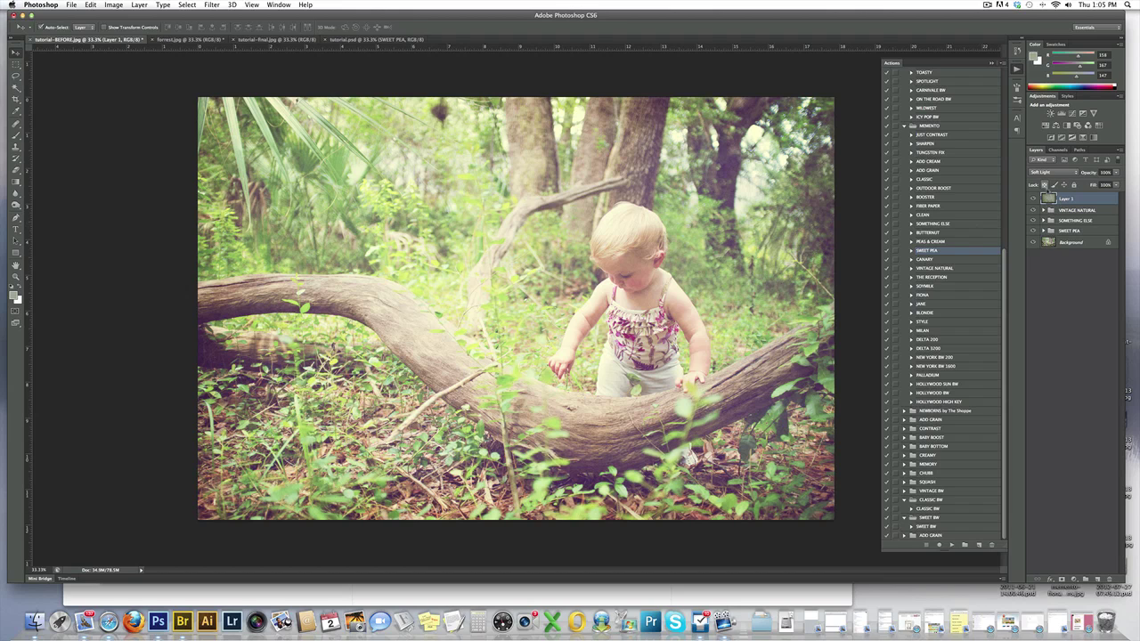
click(1047, 172)
click(1048, 166)
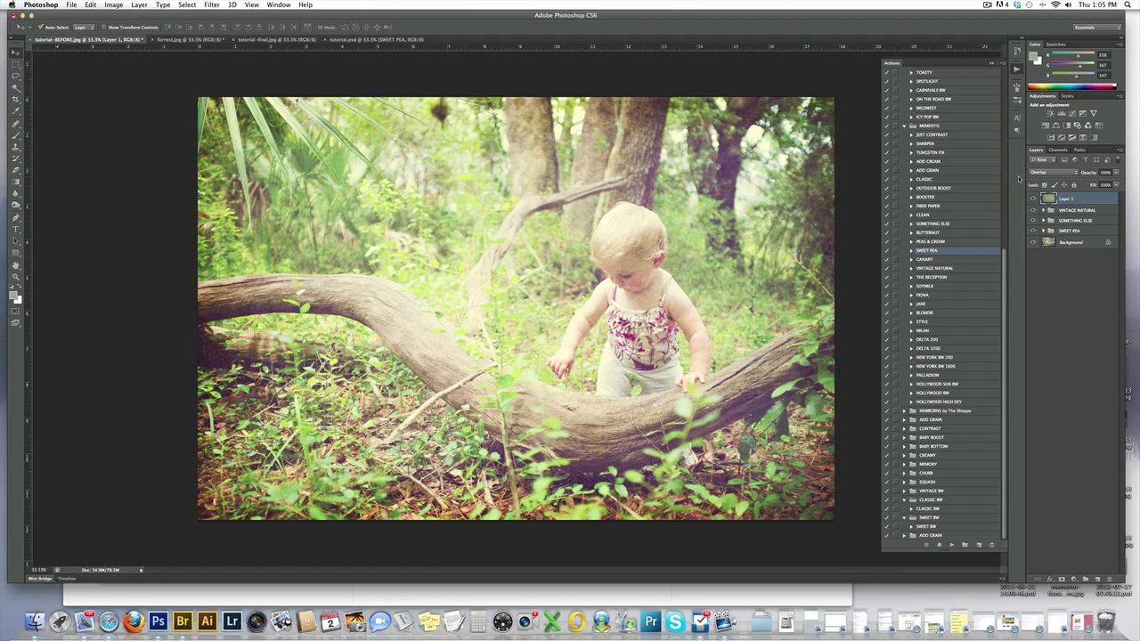
click(1046, 172)
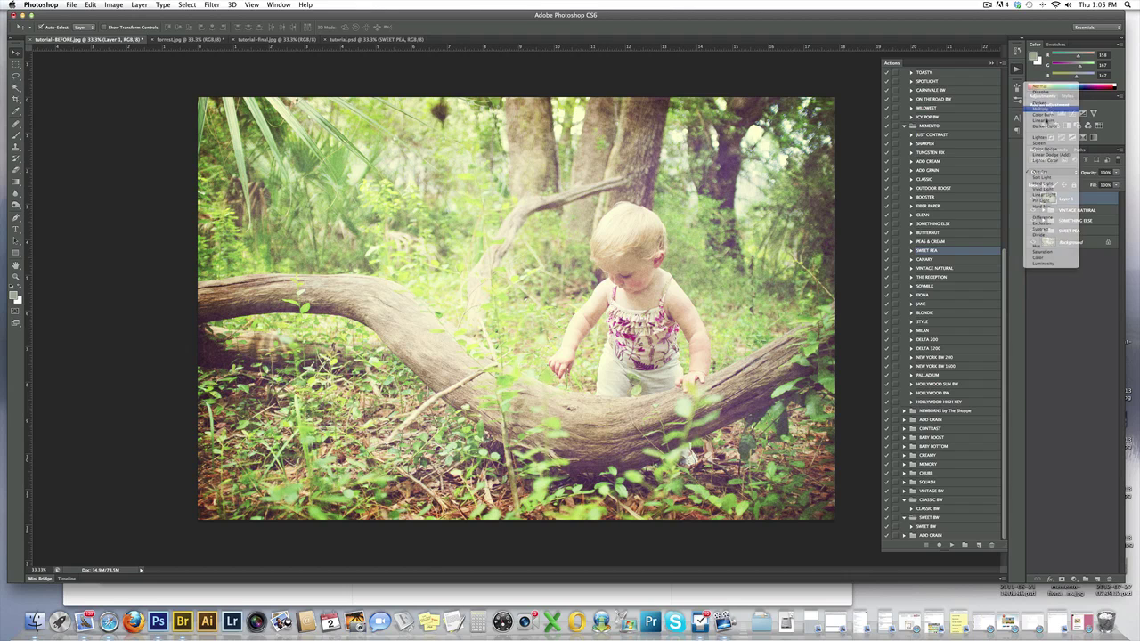
click(1048, 114)
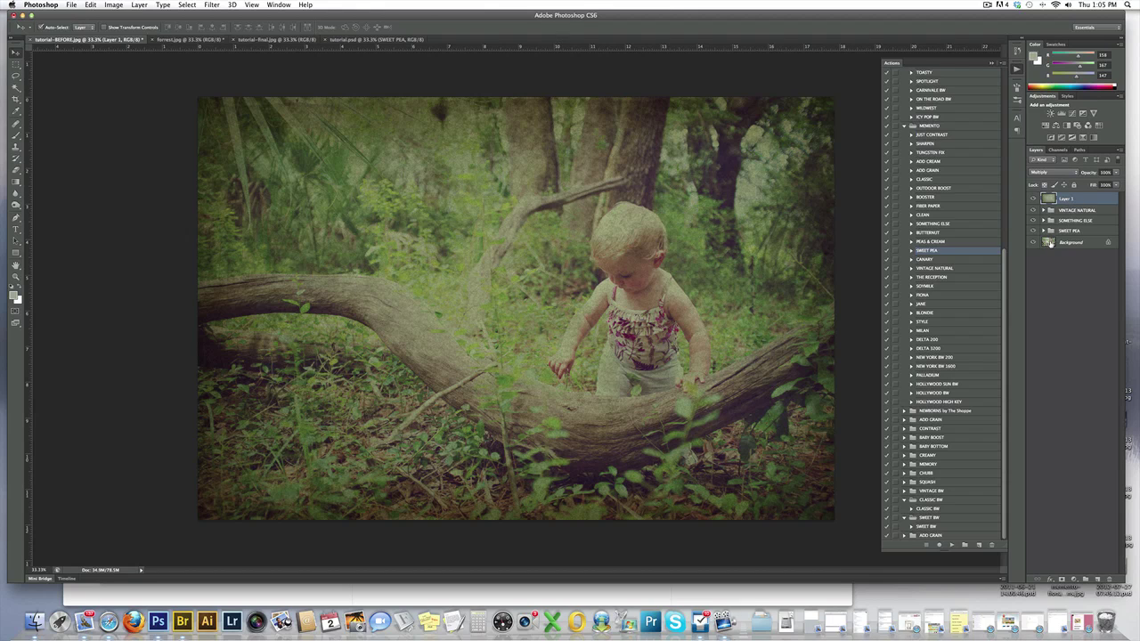
Step: Try the texture layer in Lighten, Screen, Color Dodge, Linear Dodge (Add) and Lighter Color blend modes to compare their effect
click(1043, 173)
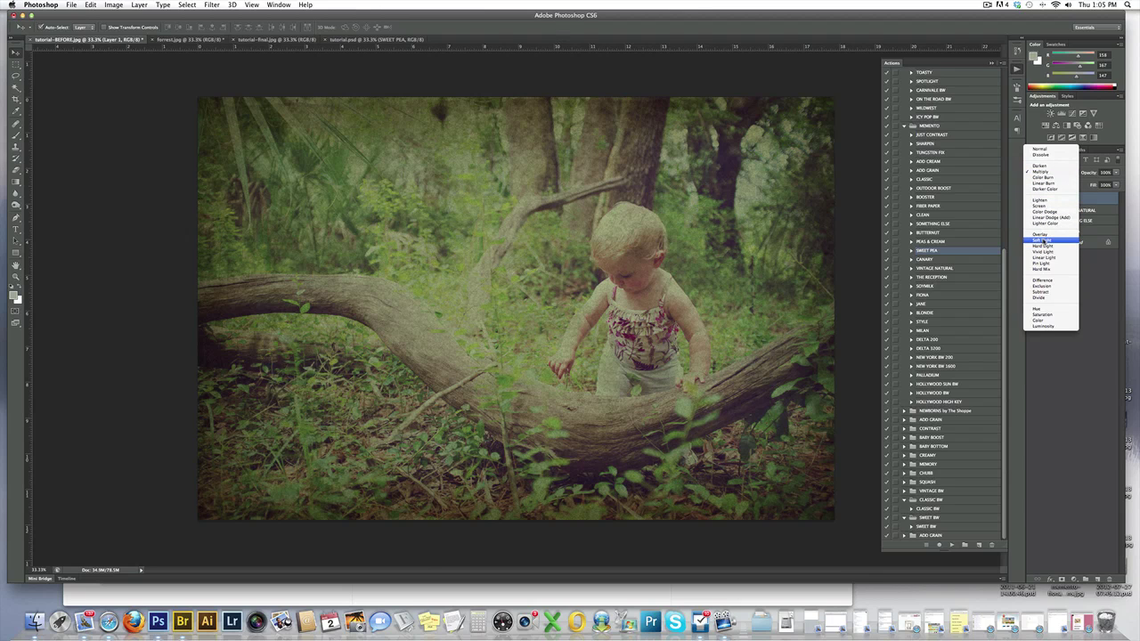
click(1041, 203)
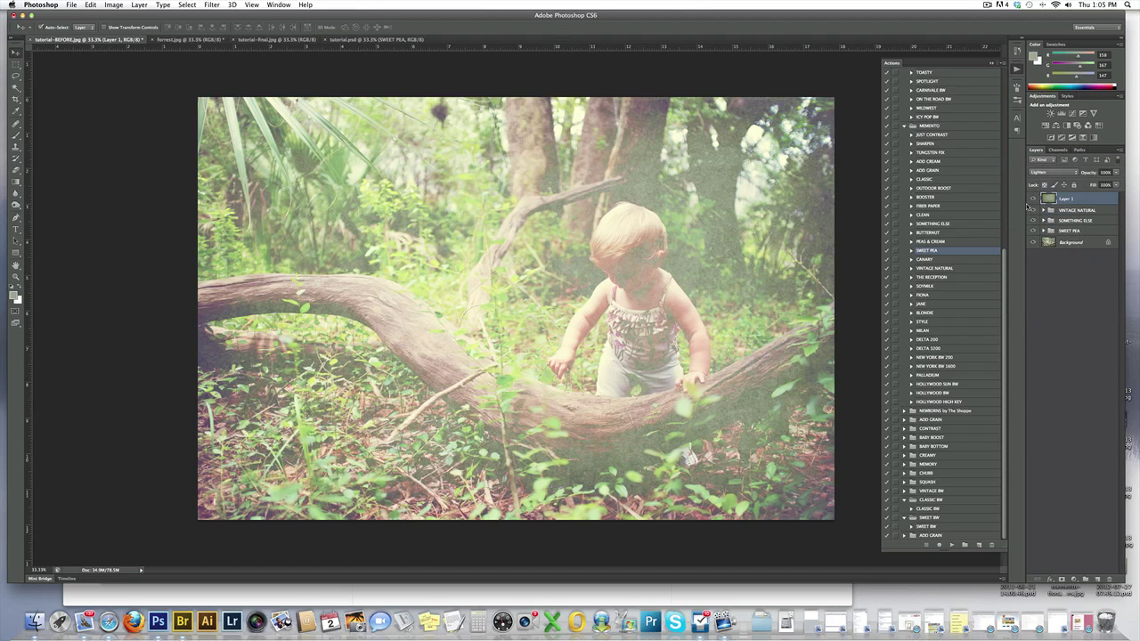
click(1037, 176)
click(1038, 181)
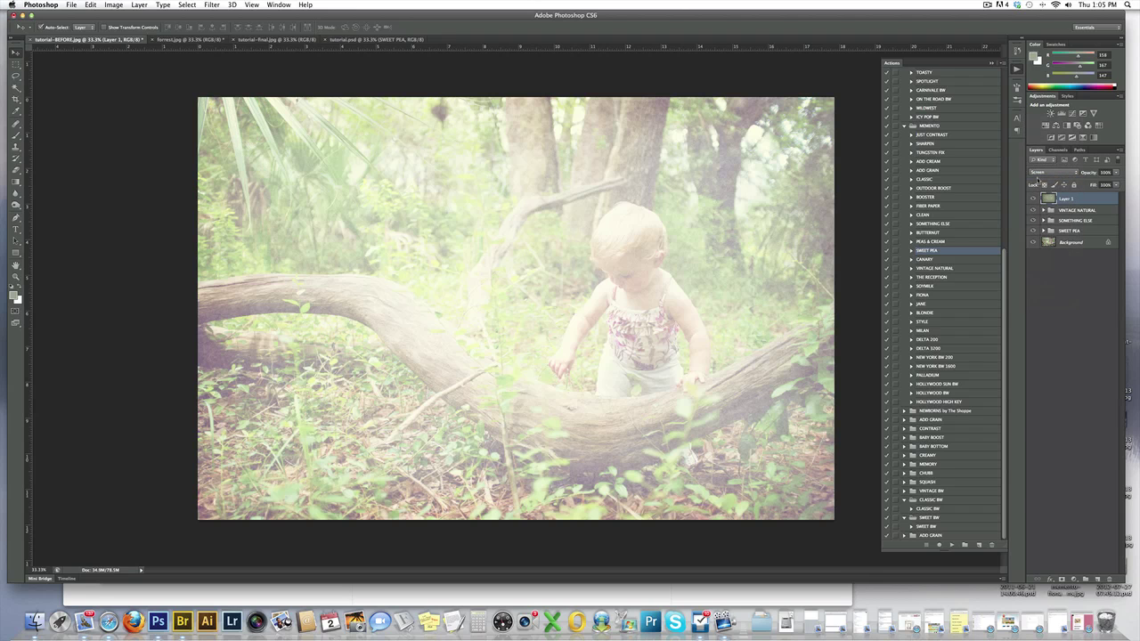
click(1042, 173)
click(1042, 178)
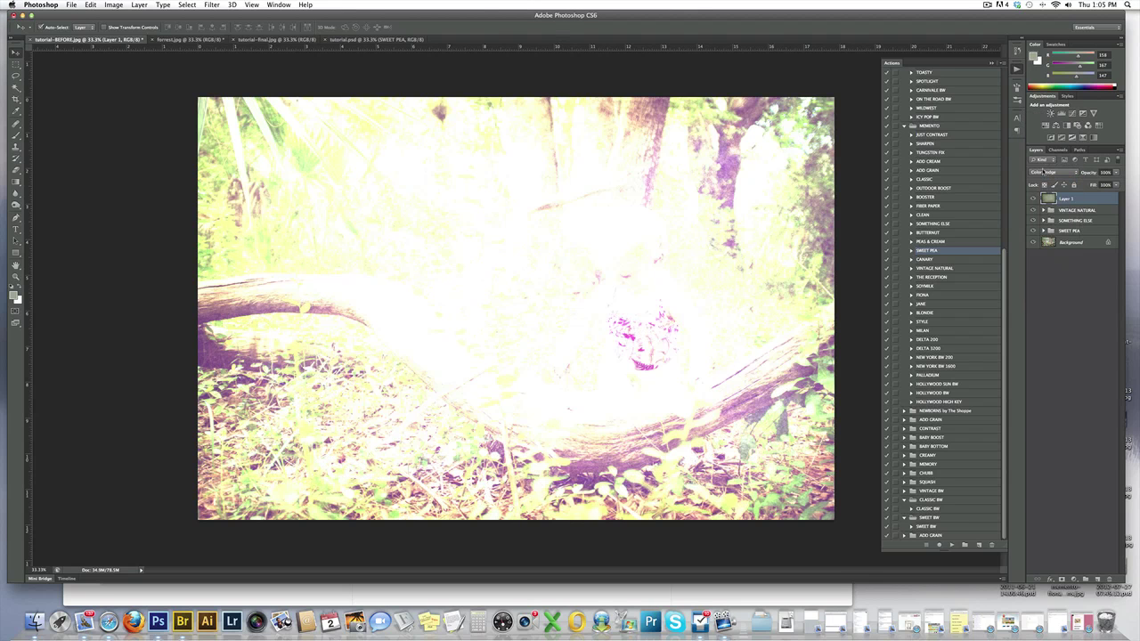
click(1043, 177)
click(1045, 177)
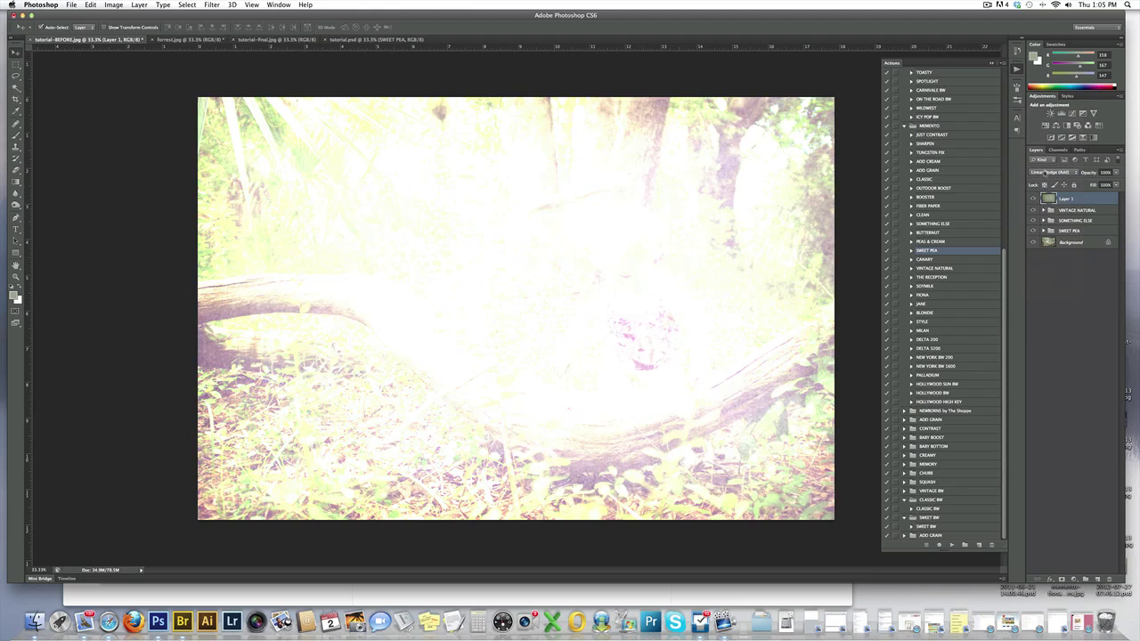
click(1044, 178)
click(1044, 178)
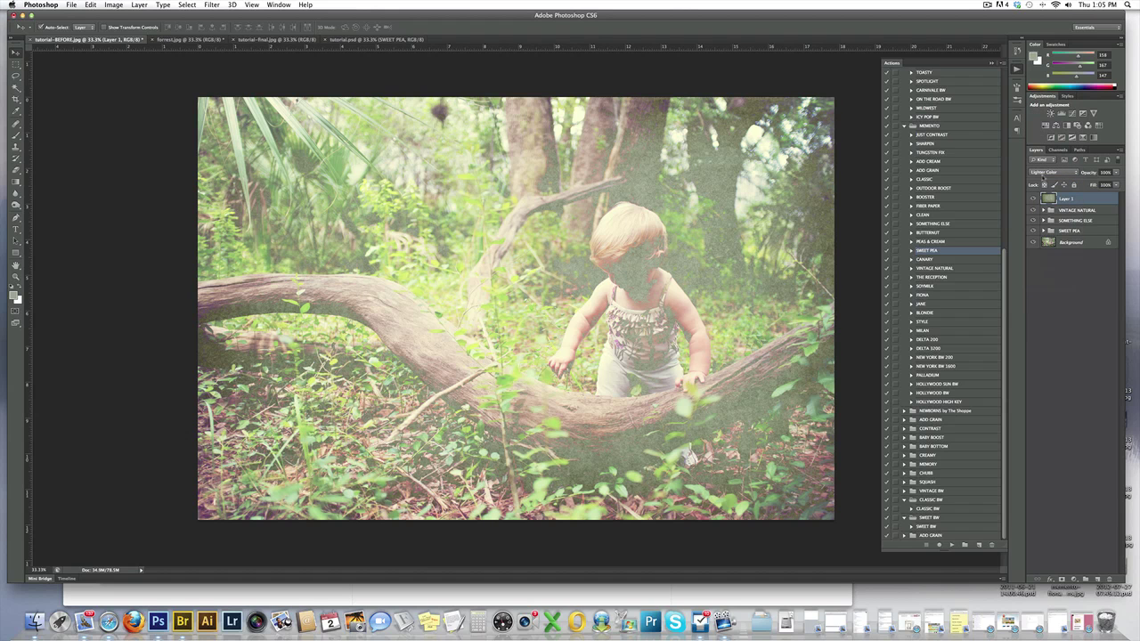
Step: Set the texture layer's blend mode to Soft Light and look closely at the texture over the toddler's skin
click(1044, 173)
click(1049, 189)
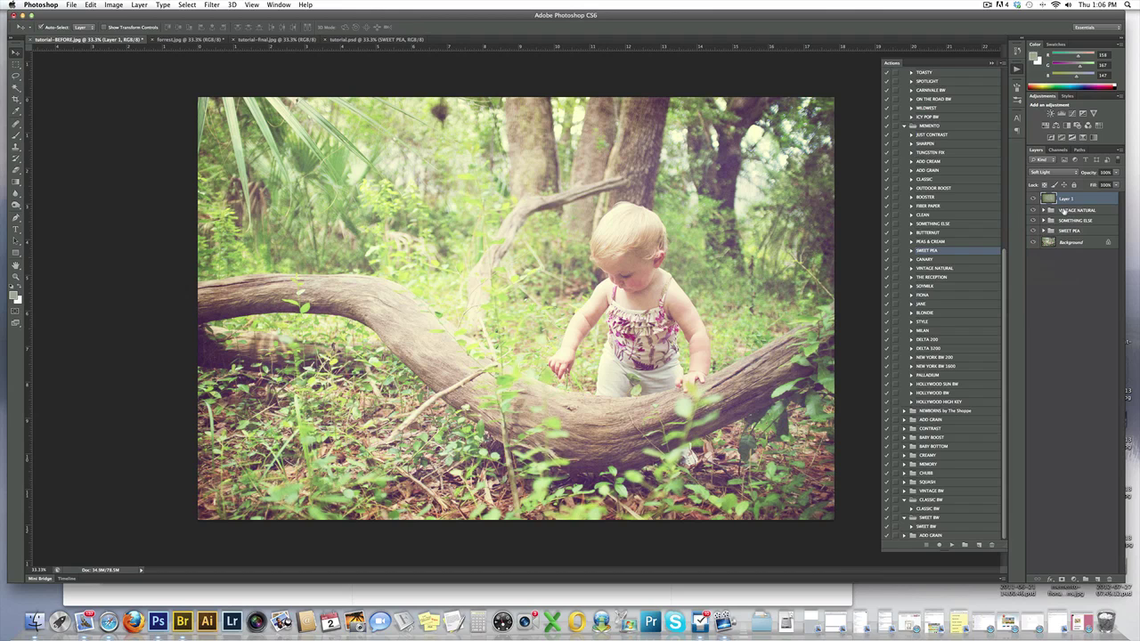
key(super+plus)
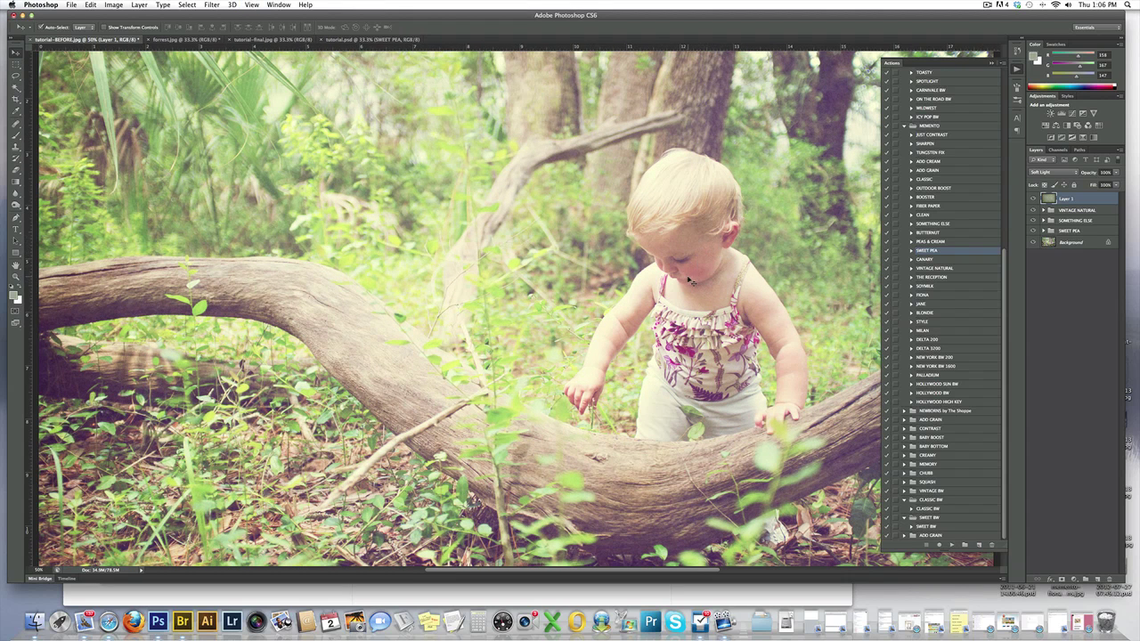
key(super+plus)
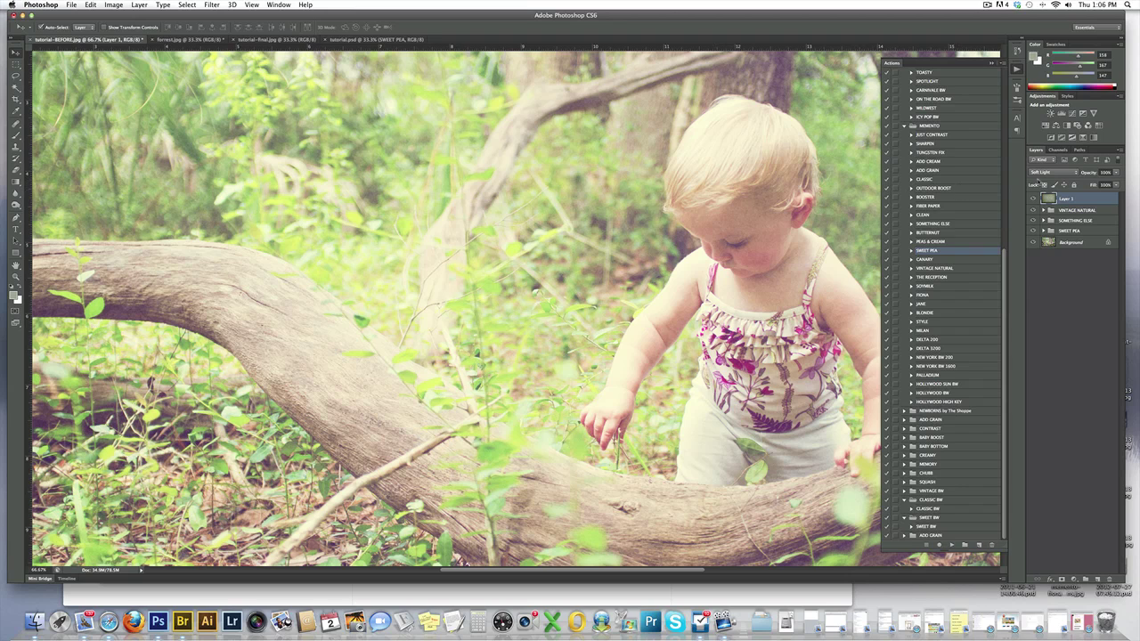
Step: Sample the texture's green as the foreground color with the layer in Normal mode, and return the layer to Soft Light
click(1049, 172)
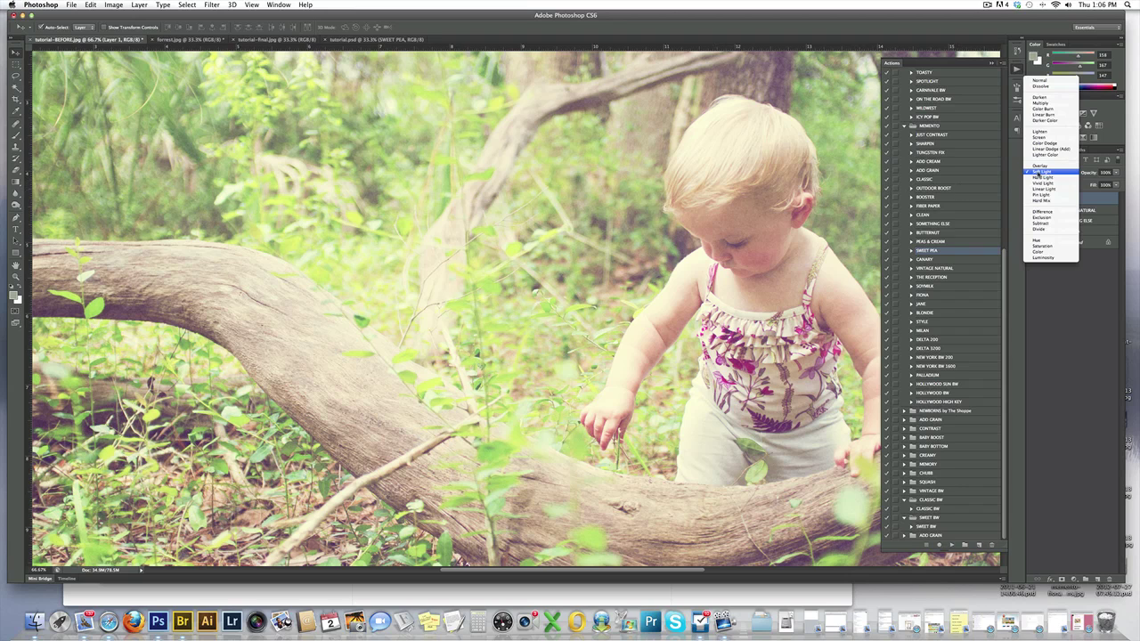
click(1053, 83)
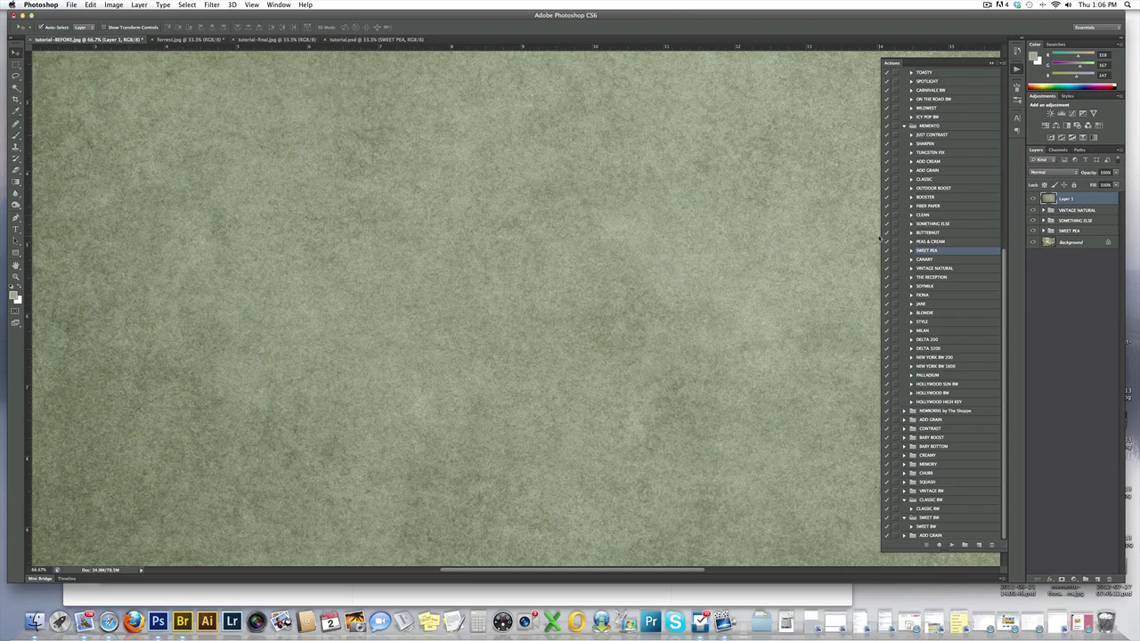
click(16, 113)
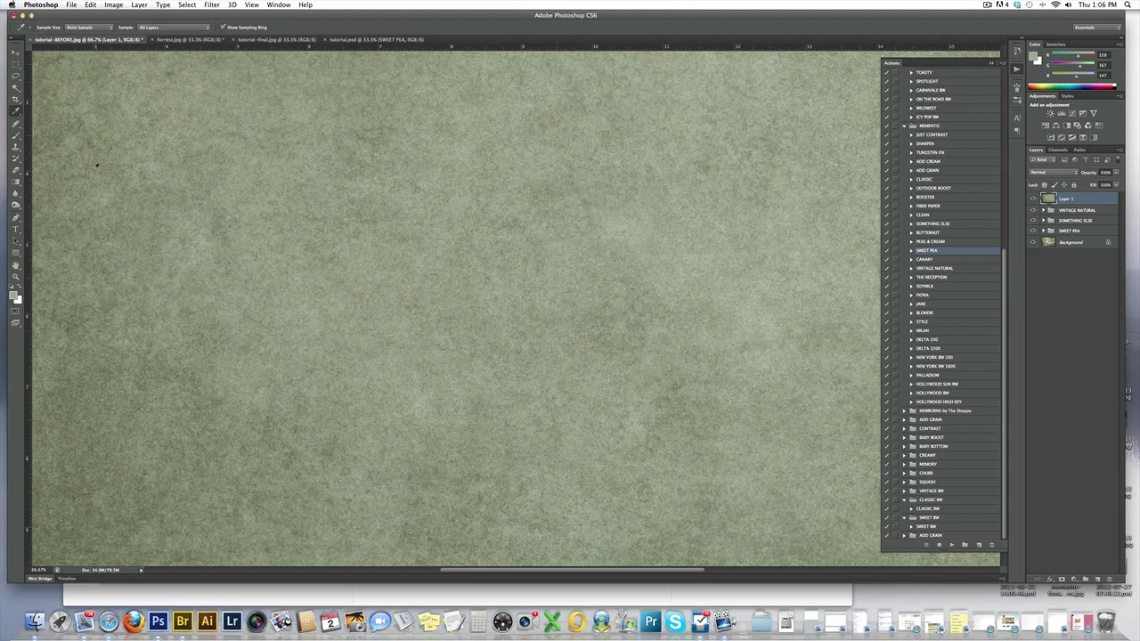
click(611, 266)
click(1051, 172)
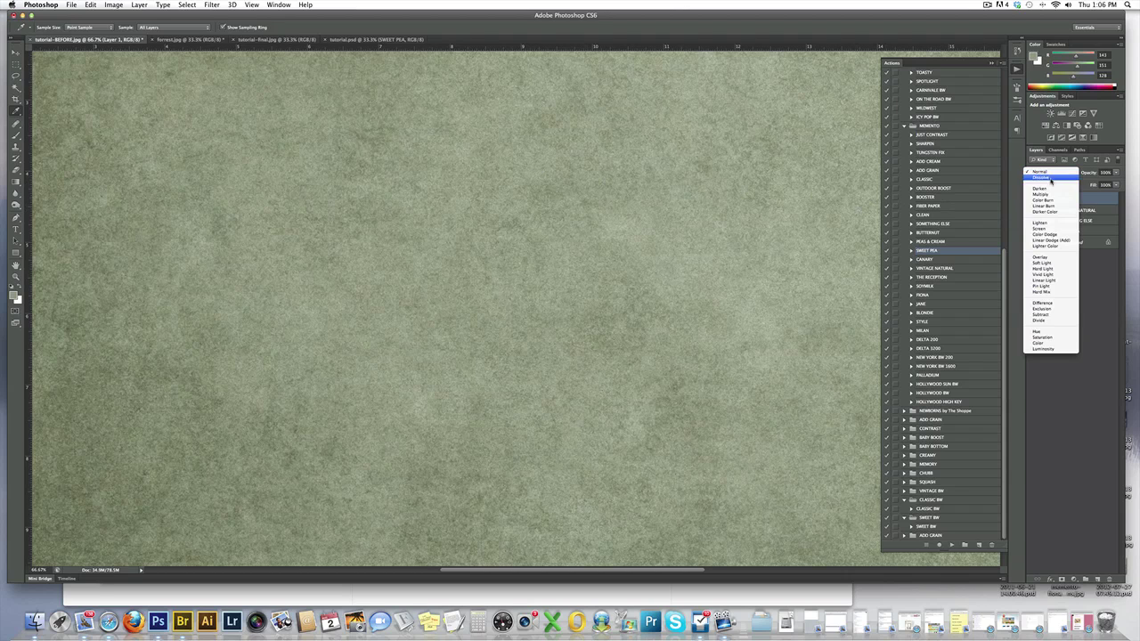
click(1047, 265)
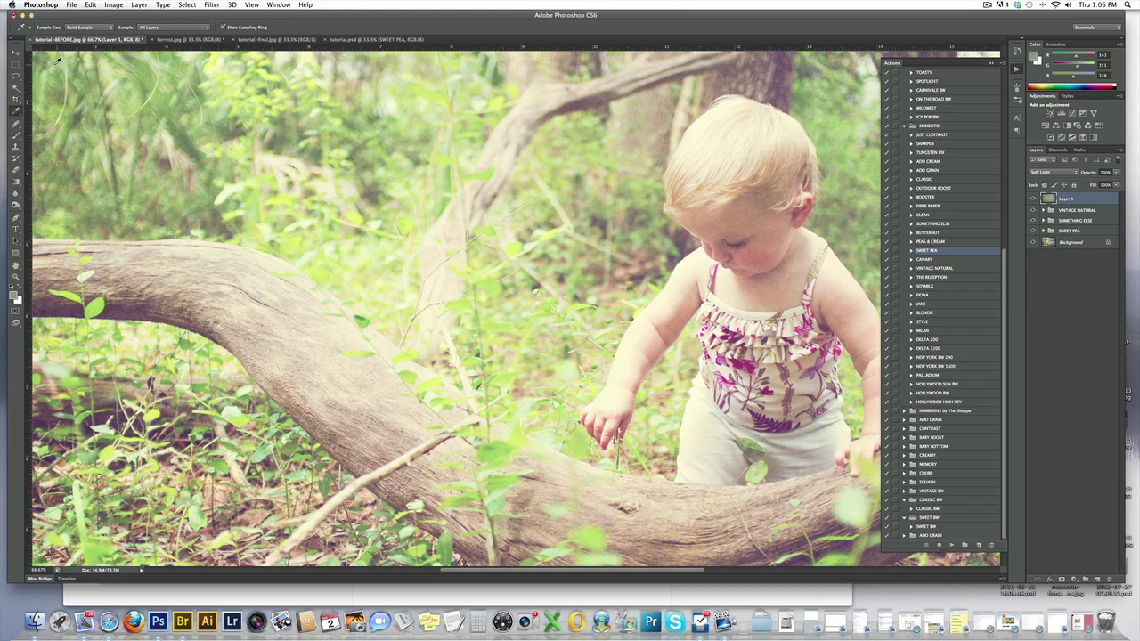
Step: Set up the Brush tool with a soft round tip at 93 px size and 0% hardness
click(16, 134)
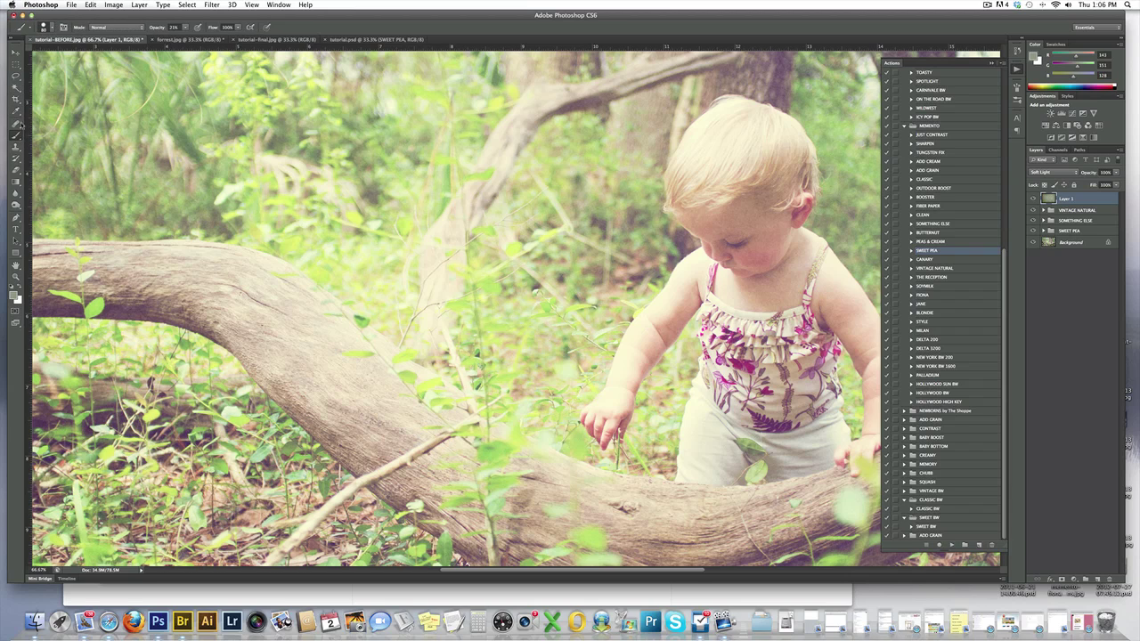
click(51, 29)
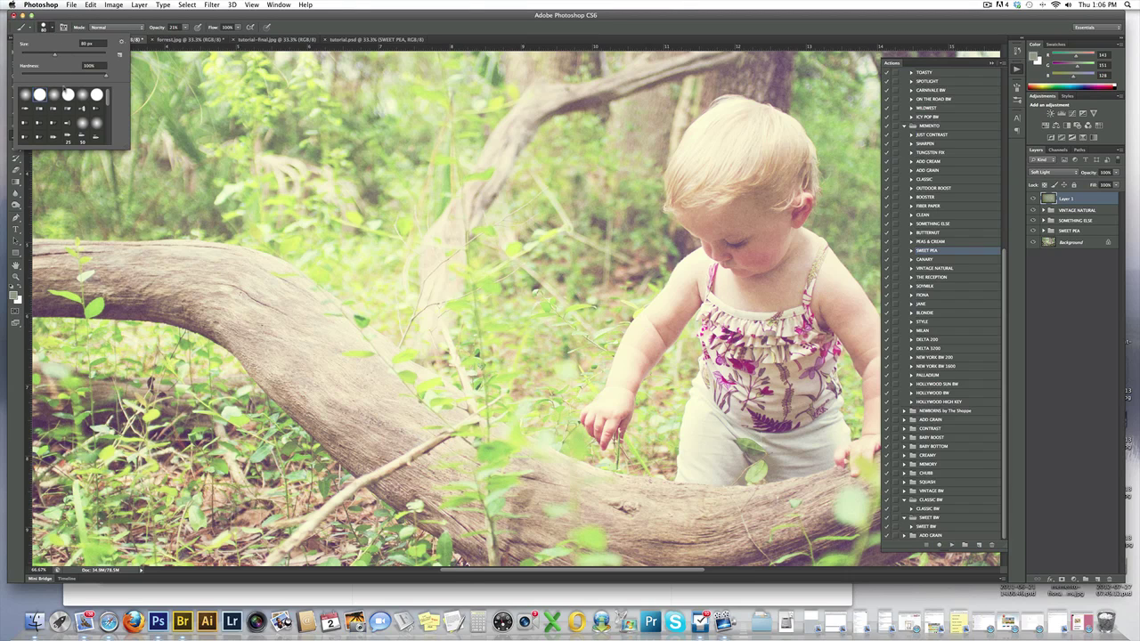
drag(104, 76, 31, 77)
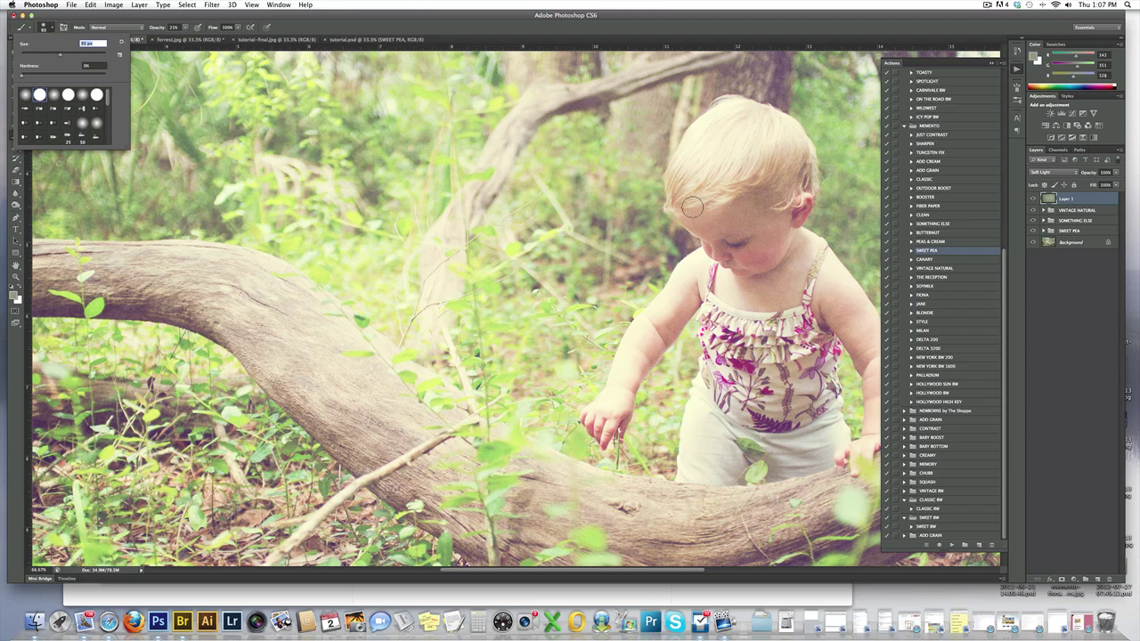
Step: Paint the sampled green over the toddler's skin and clothing on the texture layer at 100% brush opacity to hide the texture there
key(super+equal)
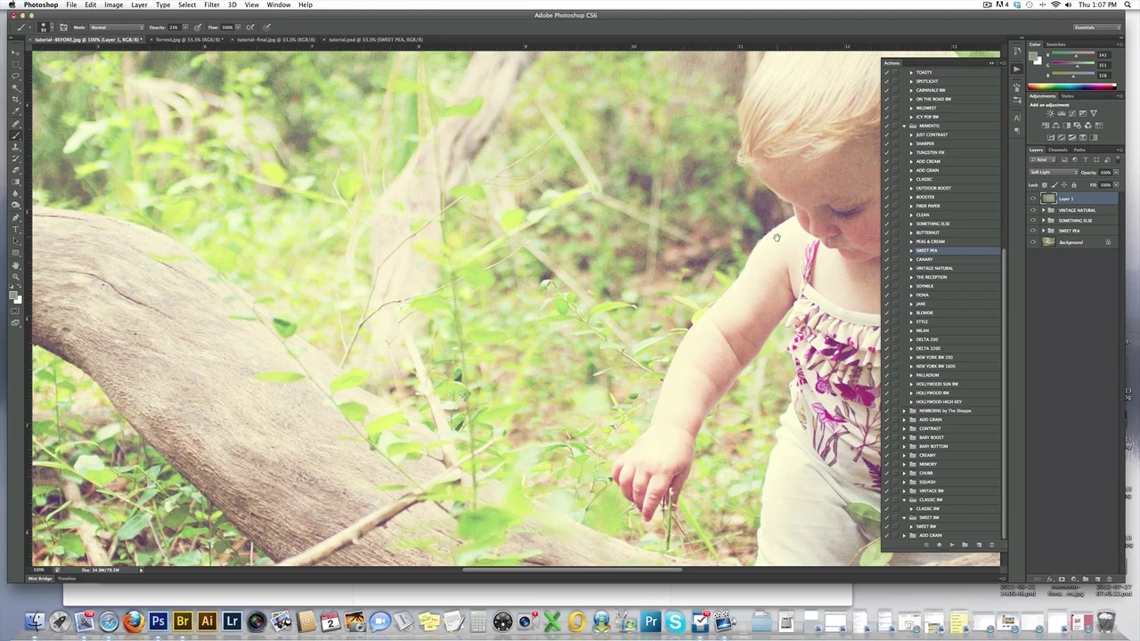
scroll(777, 236, right, 5)
scroll(777, 235, up, 3)
scroll(741, 295, right, 2)
scroll(735, 303, up, 2)
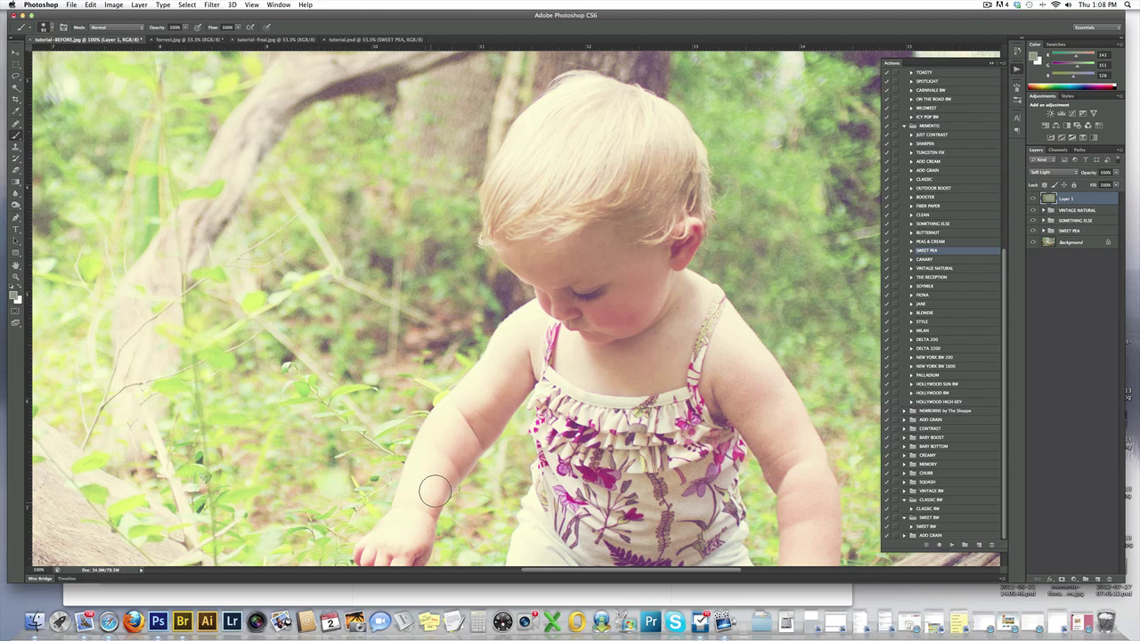
scroll(418, 445, down, 5)
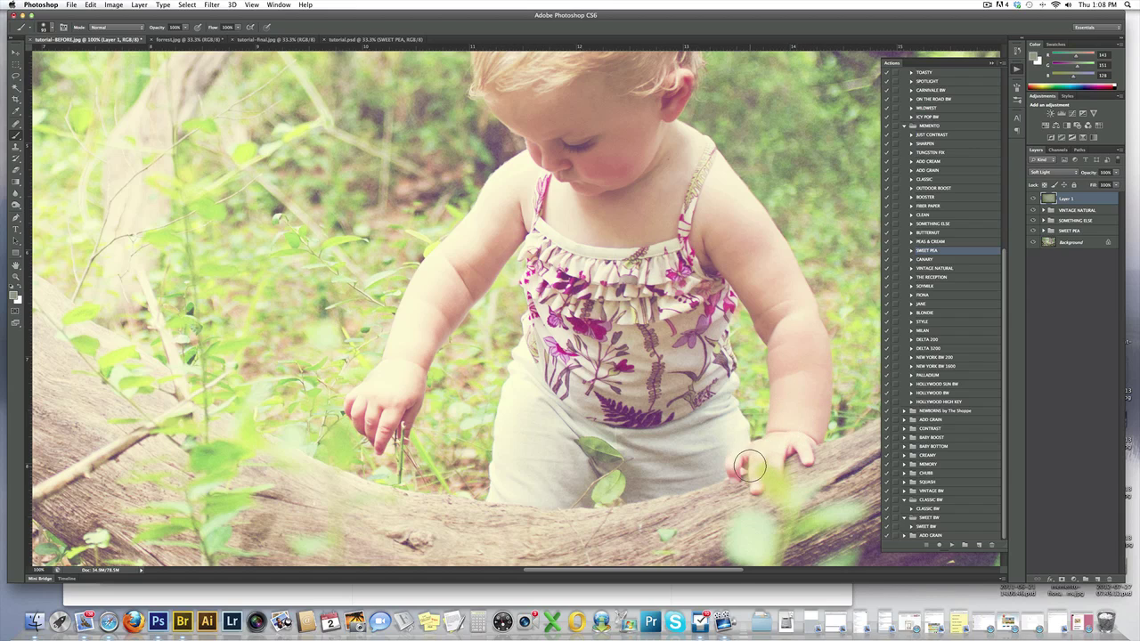
scroll(624, 267, up, 5)
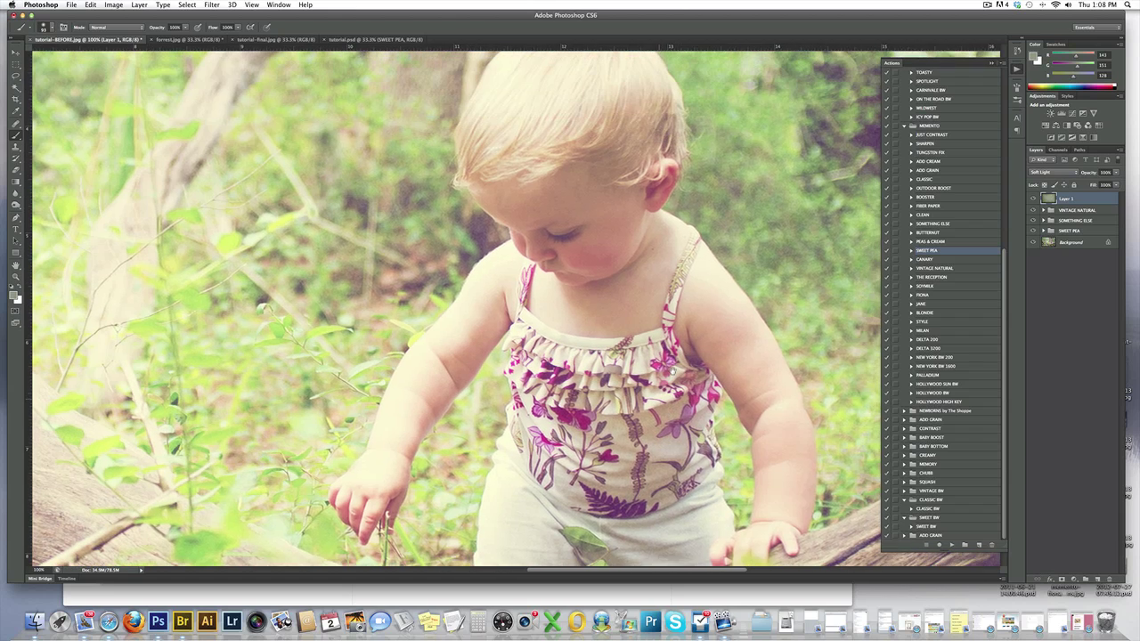
Step: Lower the brush opacity to 45% and paint the sampled green across the toddler's hair above the forehead
click(186, 26)
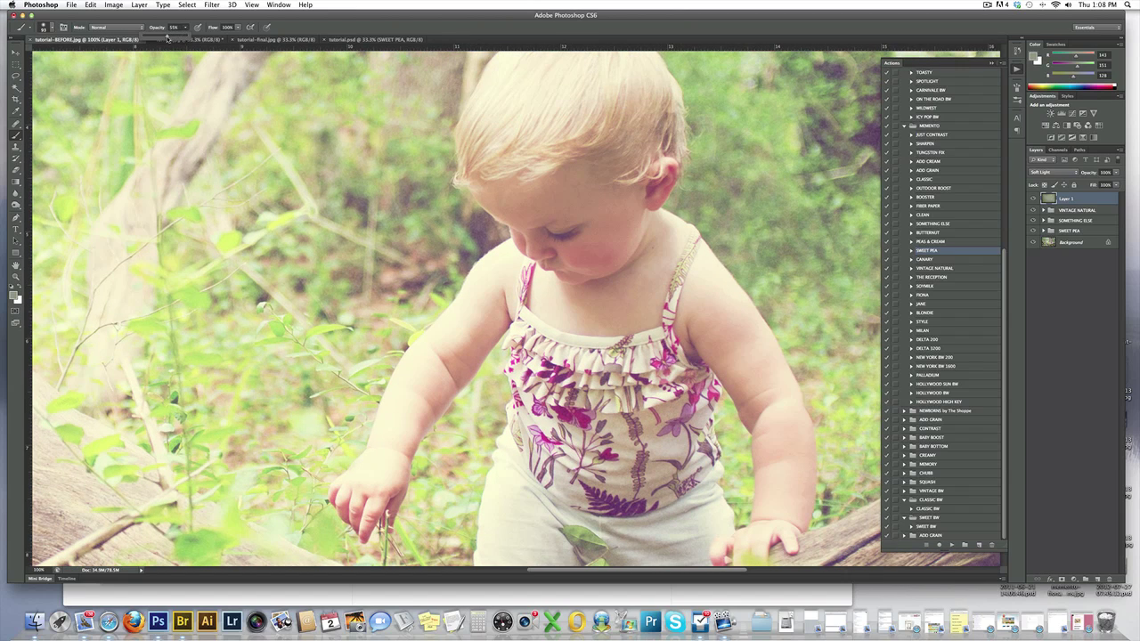
drag(166, 39, 161, 39)
scroll(498, 214, up, 2)
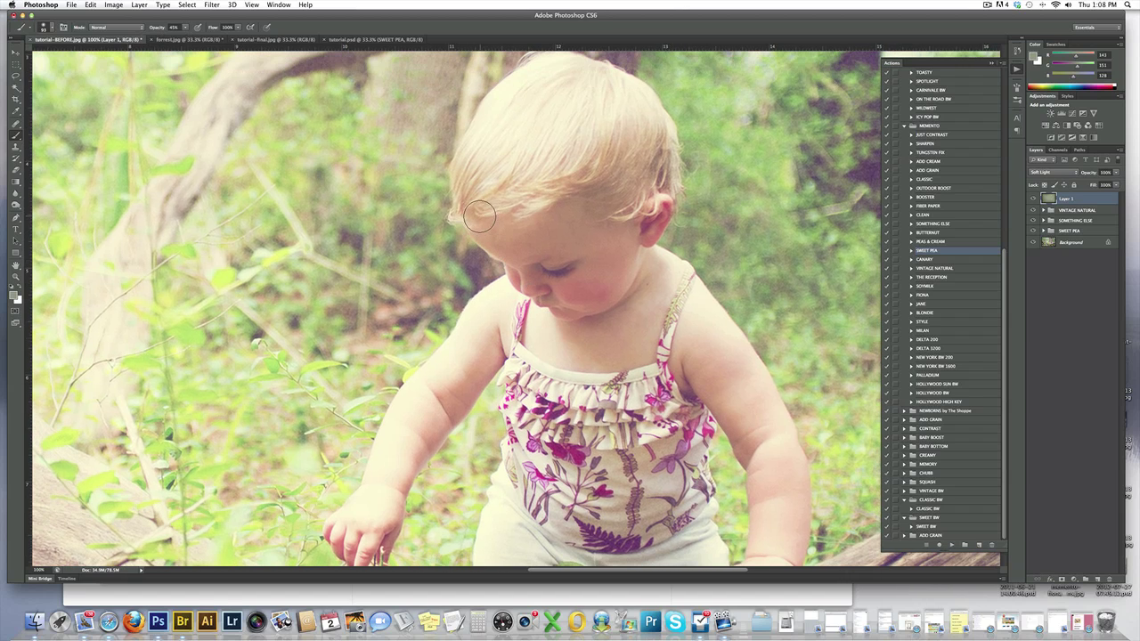
mouse_move(478, 180)
mouse_down()
mouse_move(509, 113)
mouse_move(497, 126)
mouse_move(510, 173)
mouse_move(532, 195)
mouse_move(552, 153)
mouse_move(532, 120)
mouse_move(546, 92)
mouse_move(578, 71)
mouse_move(551, 185)
mouse_move(622, 183)
mouse_move(604, 200)
mouse_move(615, 168)
mouse_move(644, 143)
mouse_move(637, 108)
mouse_move(618, 100)
mouse_move(659, 164)
mouse_move(654, 207)
mouse_up()
Step: Blend the sampled green softly along the edges of the toddler's arms, hands, clothing and head on the texture layer
scroll(506, 519, down, 5)
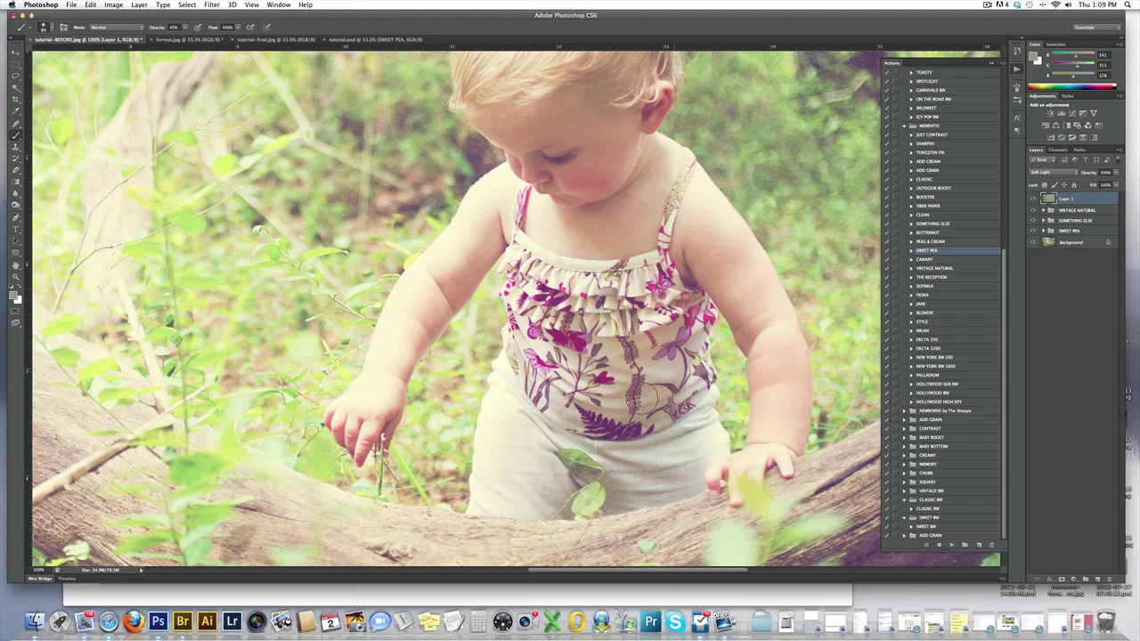
scroll(647, 395, down, 5)
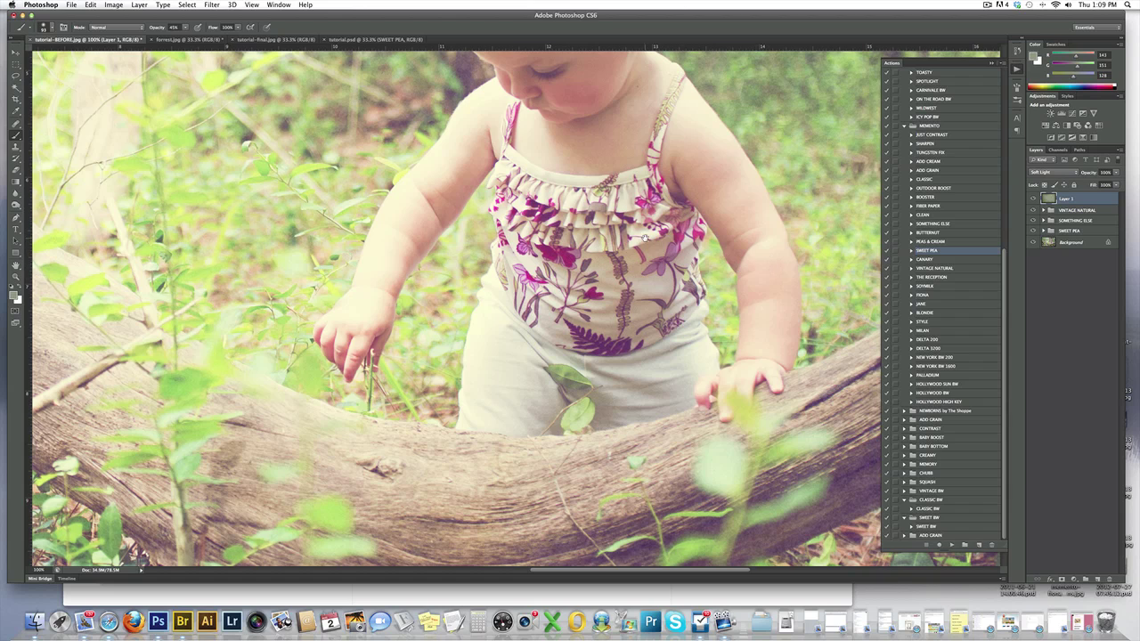
scroll(717, 207, up, 2)
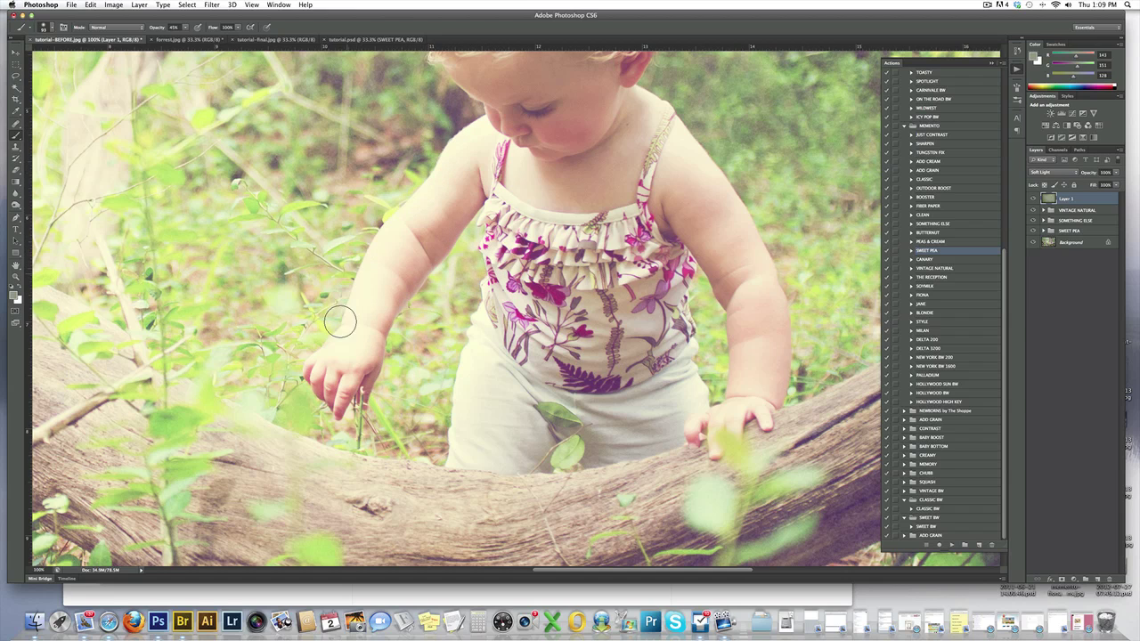
scroll(496, 232, up, 5)
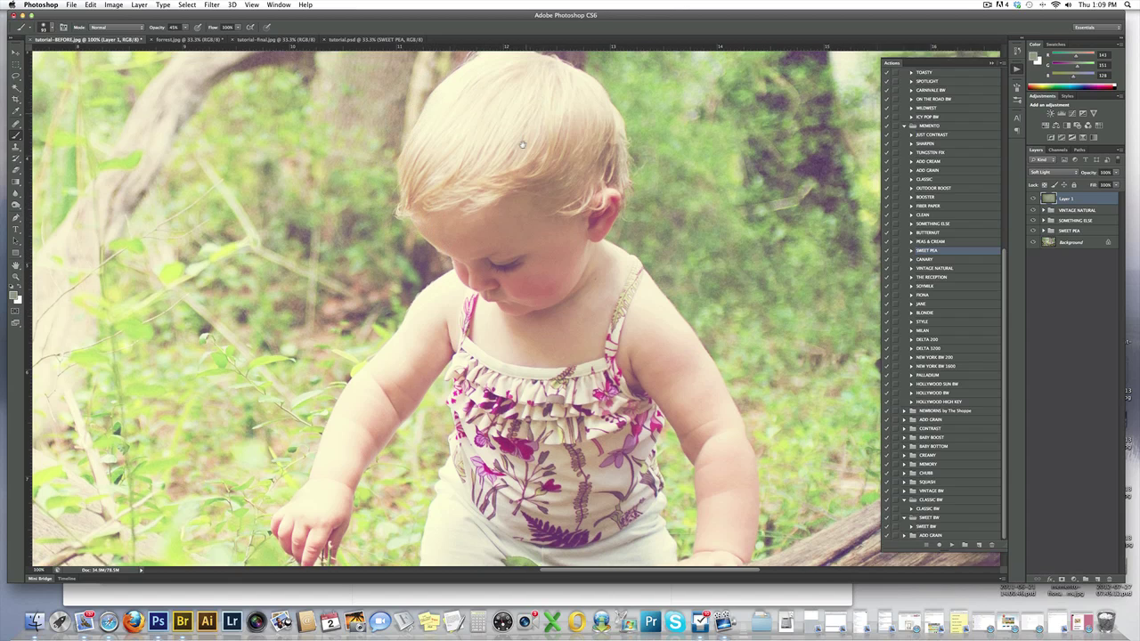
scroll(427, 93, up, 3)
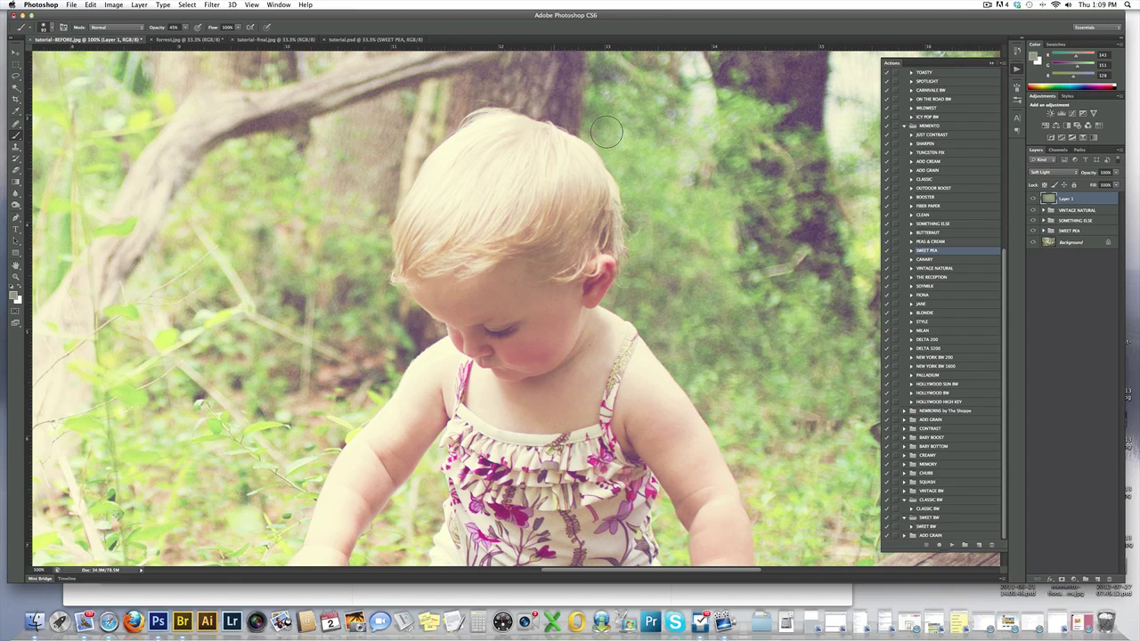
scroll(636, 283, down, 2)
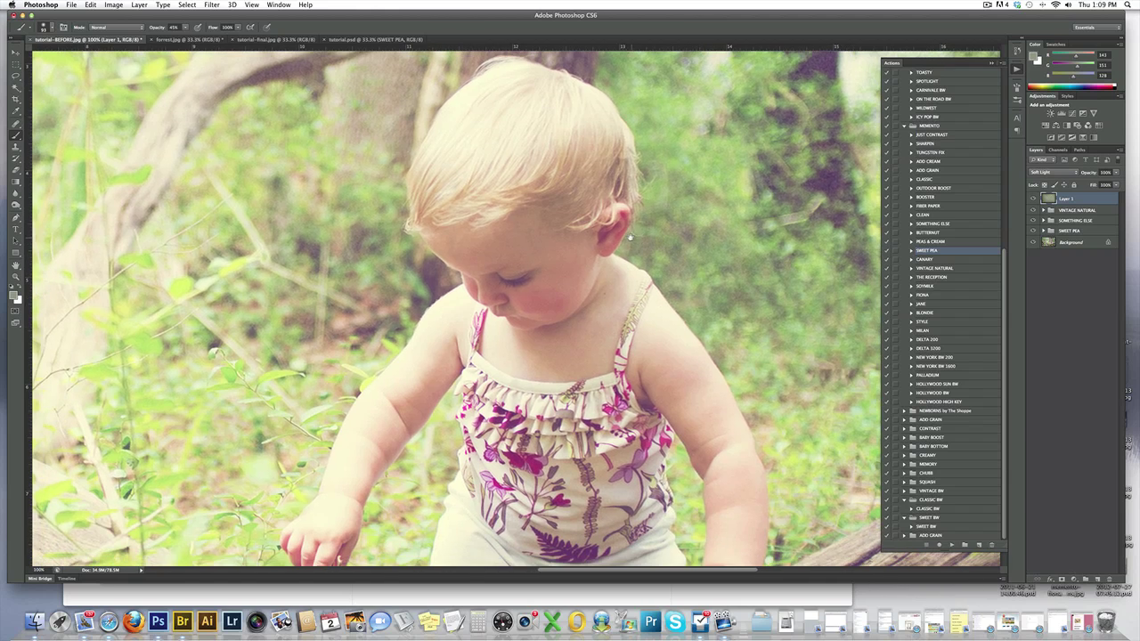
drag(746, 357, 715, 257)
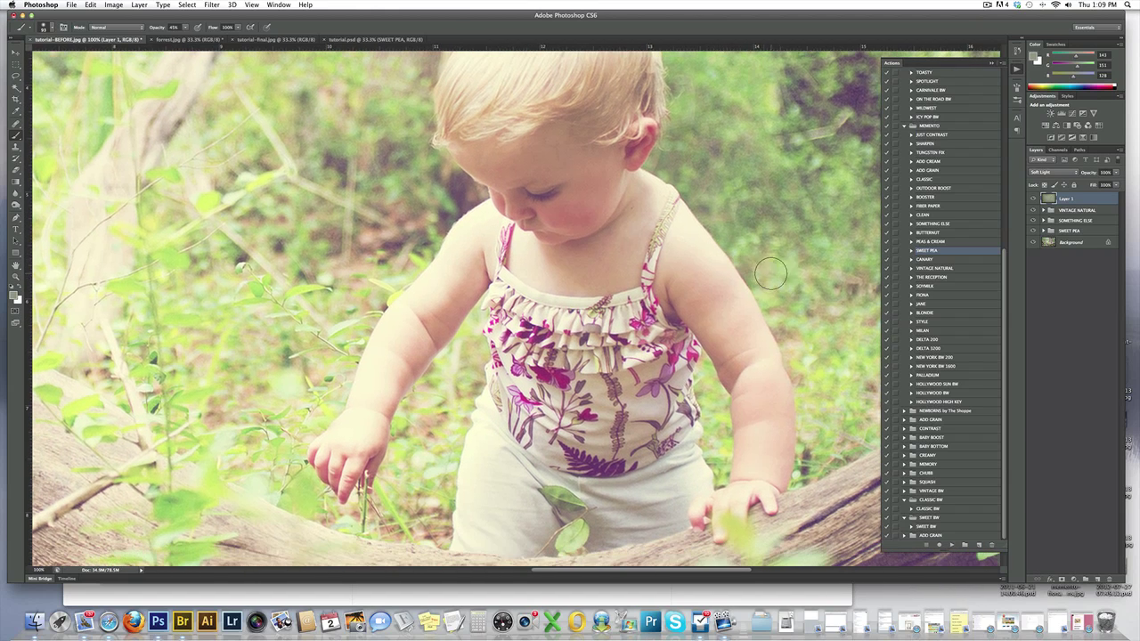
Step: Switch to the Move tool and toggle the texture layer's visibility to compare the photo with and without the texture
key(v)
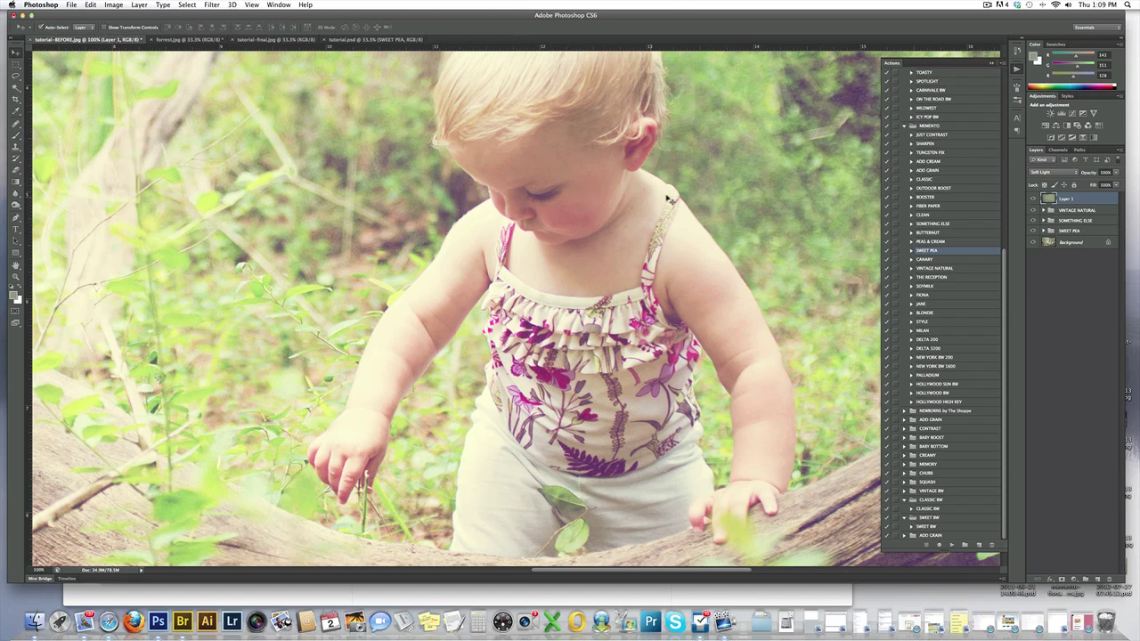
click(1032, 199)
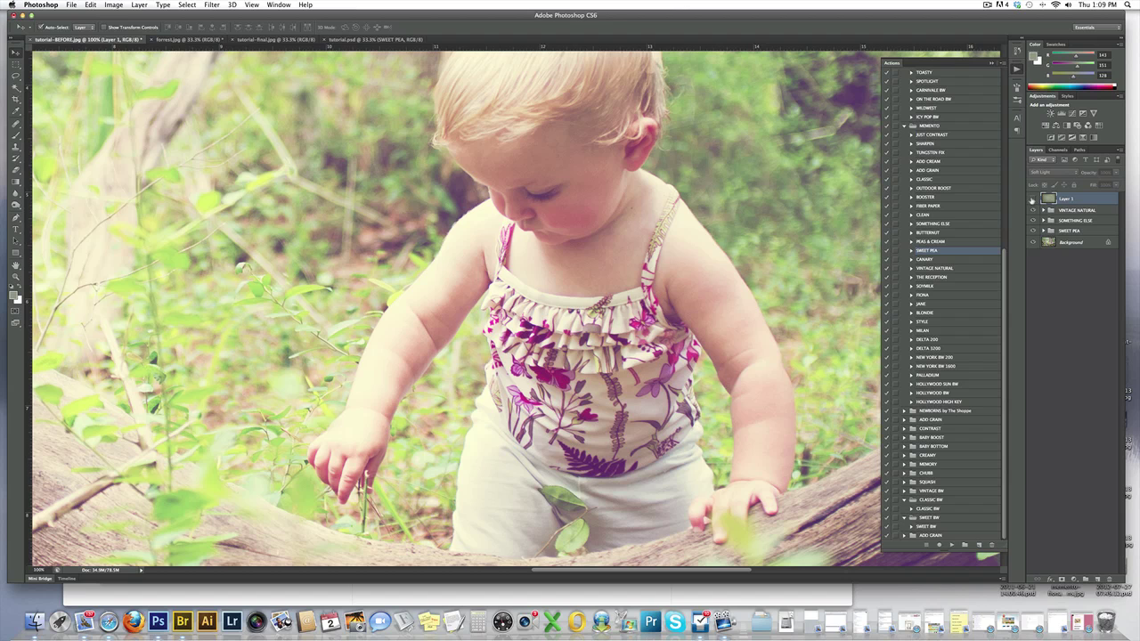
click(1033, 199)
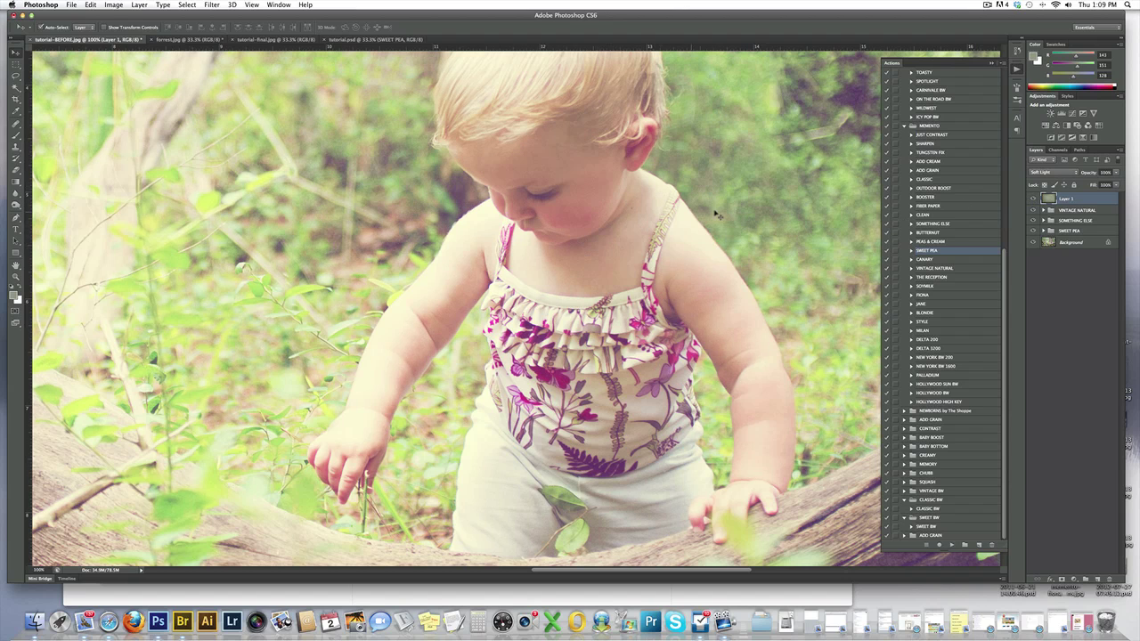
click(1033, 199)
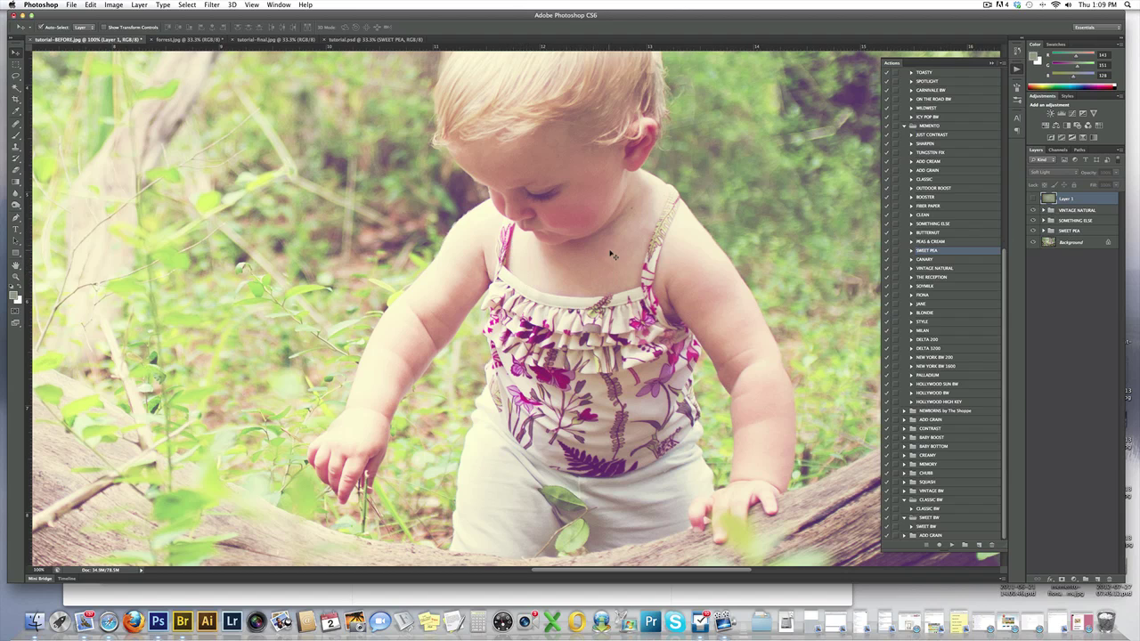
click(1033, 200)
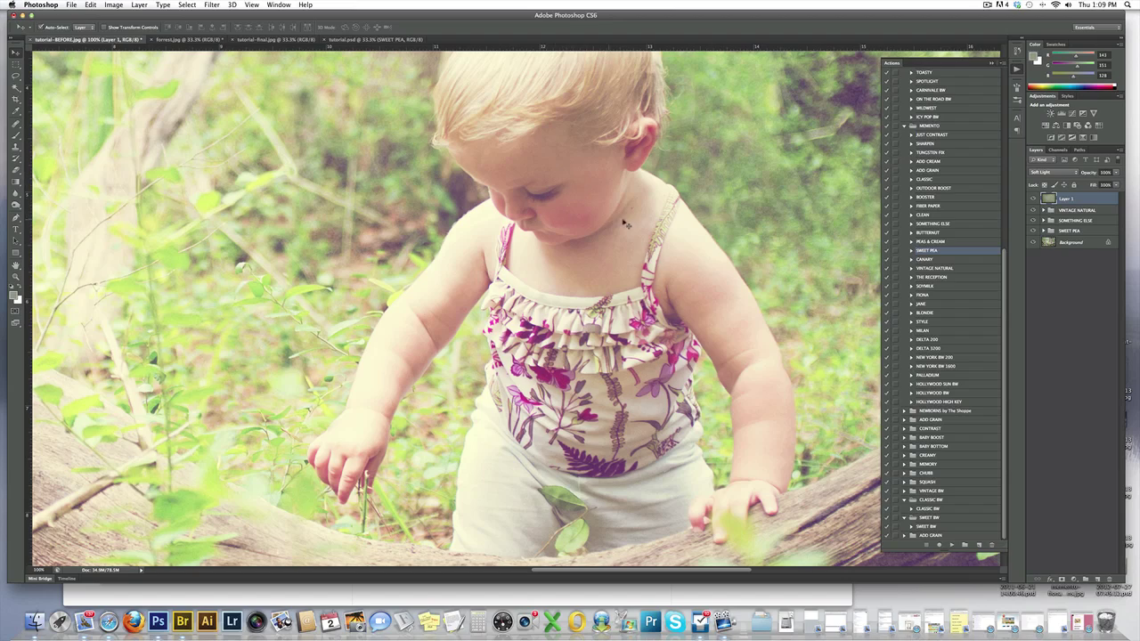
Step: Compare the toddler with the texture layer hidden and shown, and examine the texture across the surrounding log and foliage
click(1034, 200)
click(1035, 200)
key(super+minus)
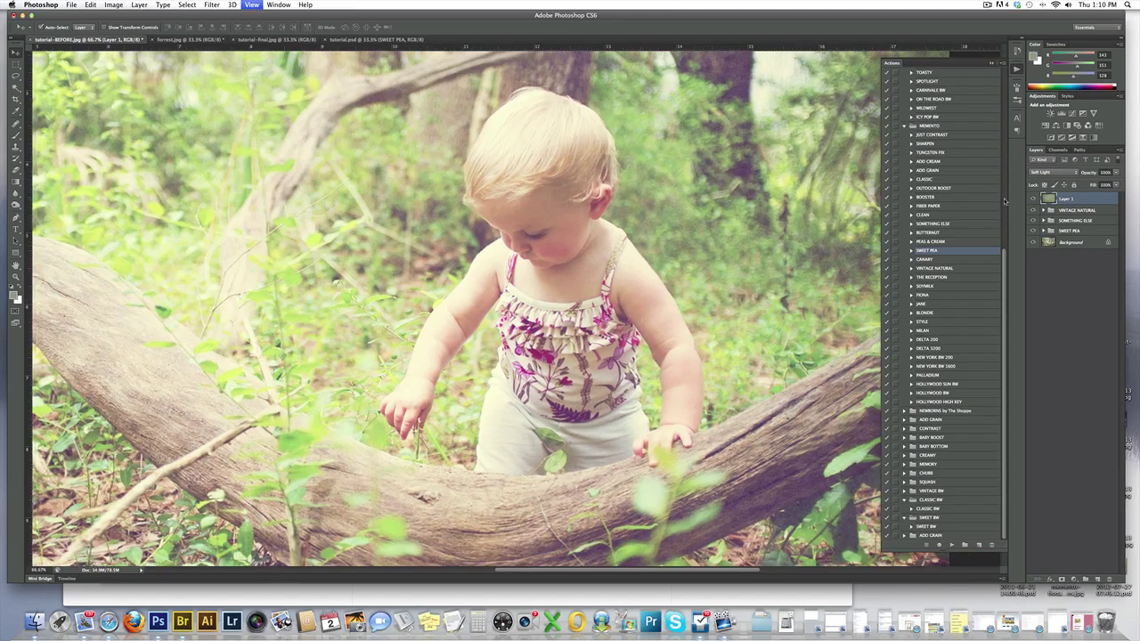
key(super+minus)
key(super+plus)
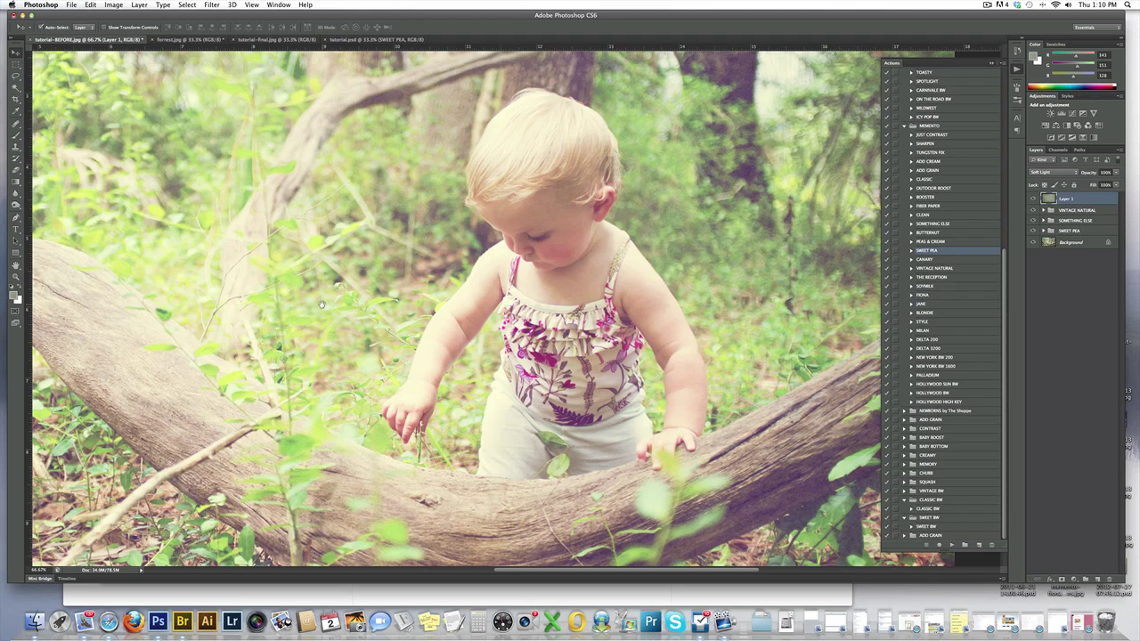
scroll(321, 304, left, 10)
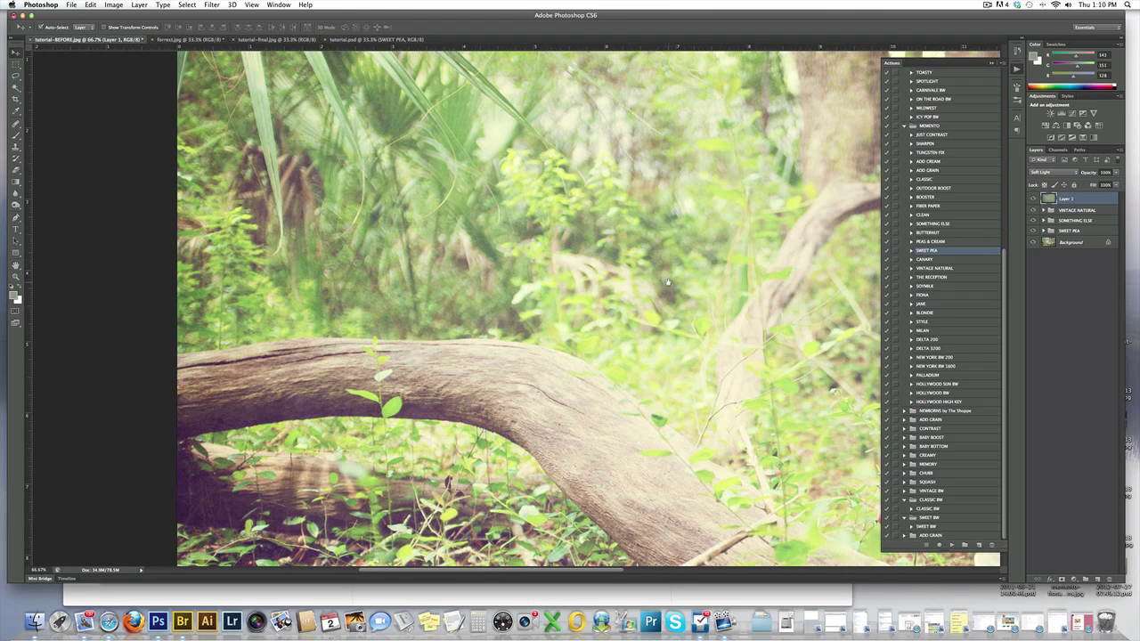
scroll(665, 282, right, 4)
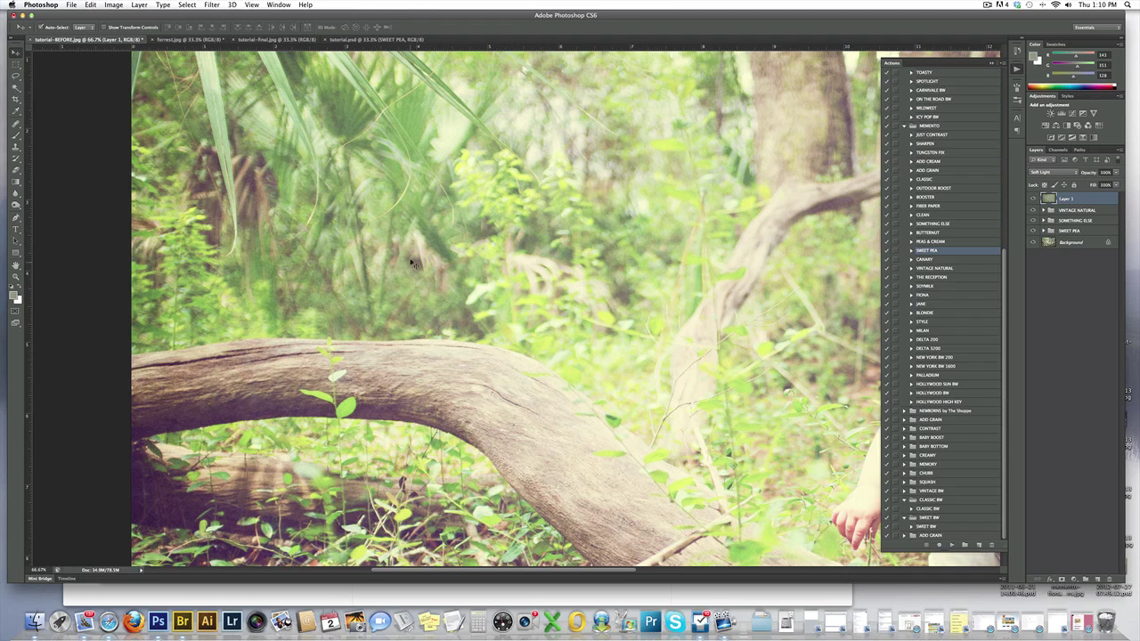
scroll(683, 273, right, 5)
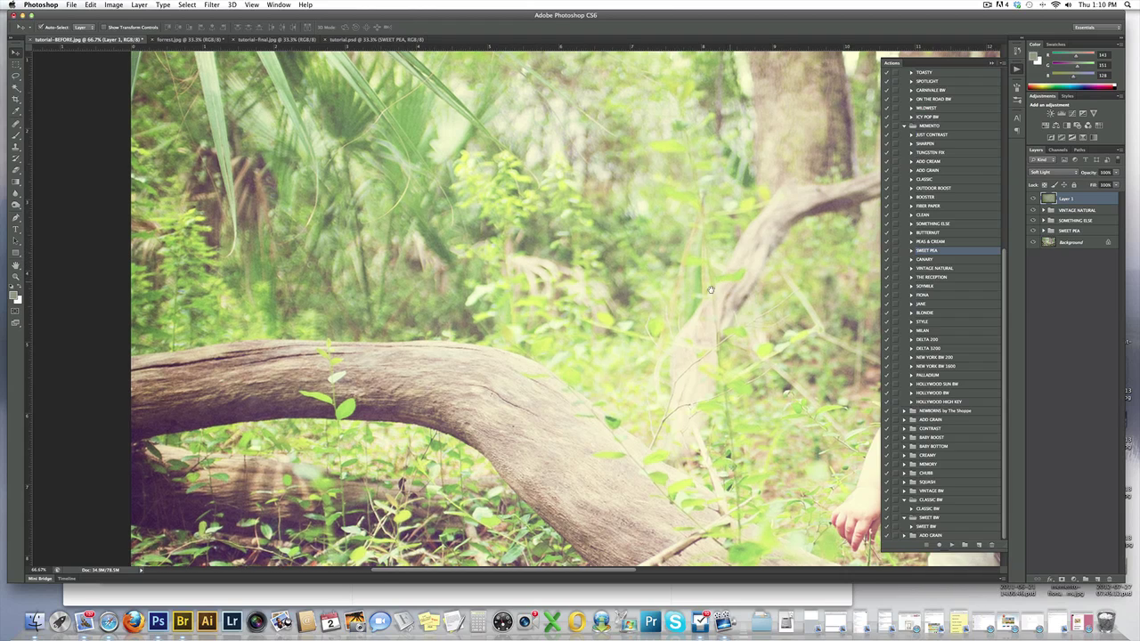
scroll(684, 272, down, 2)
scroll(675, 304, right, 8)
scroll(675, 304, down, 3)
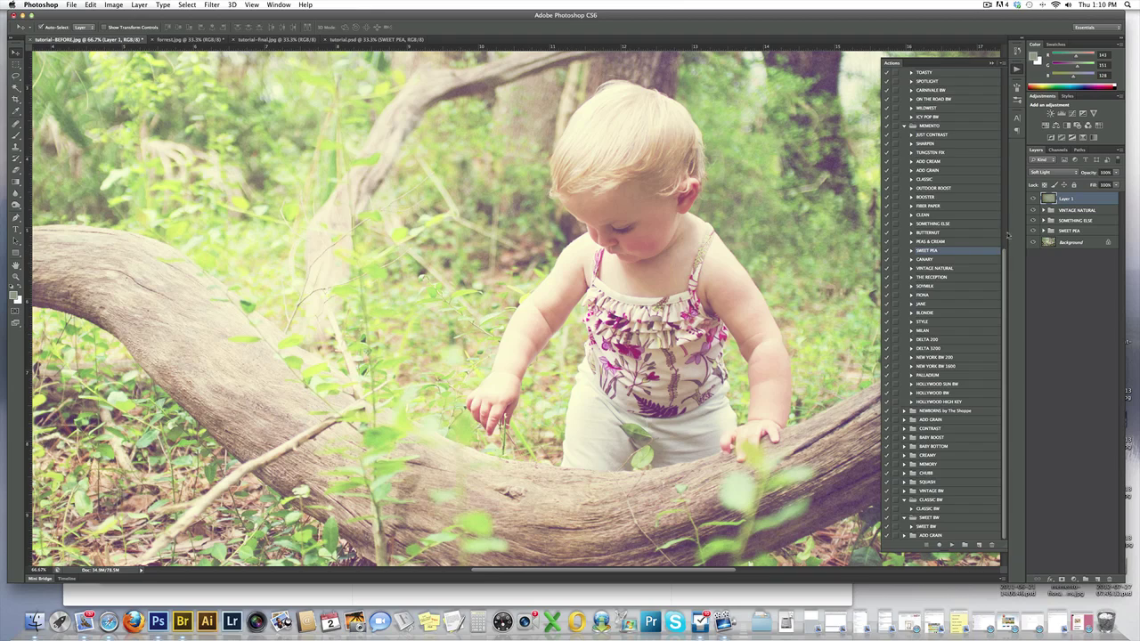
Step: Examine the palm fronds and the curved log at 100% view with the texture layer hidden and shown
key(super+equal)
scroll(472, 239, left, 2)
scroll(472, 238, left, 8)
scroll(472, 239, down, 5)
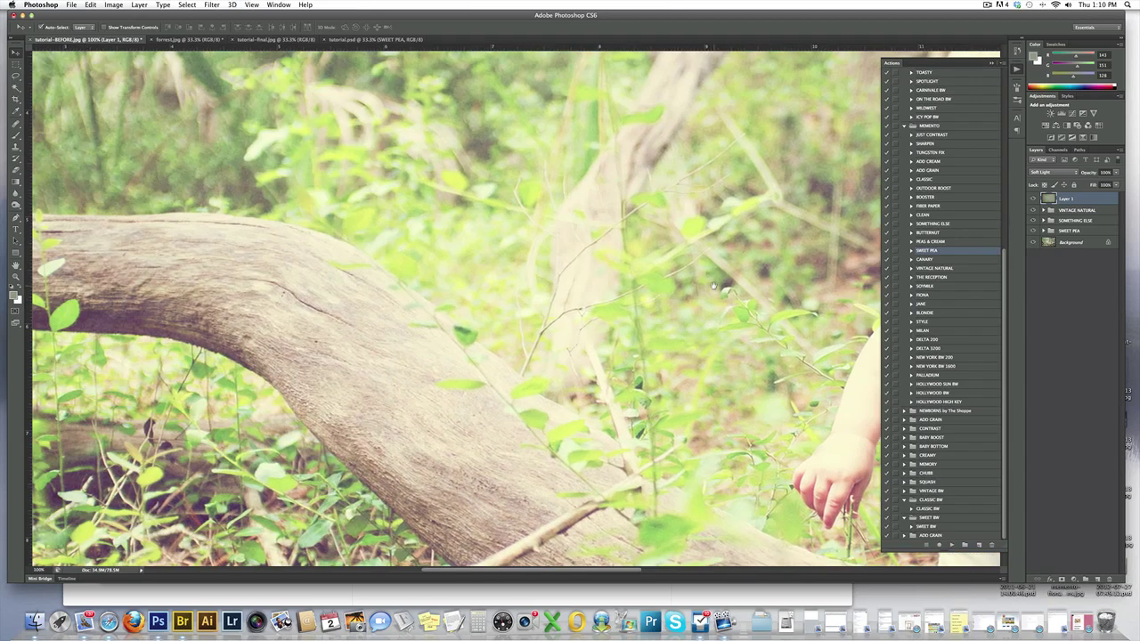
scroll(472, 239, left, 7)
scroll(472, 239, up, 2)
scroll(472, 239, left, 8)
scroll(472, 239, up, 2)
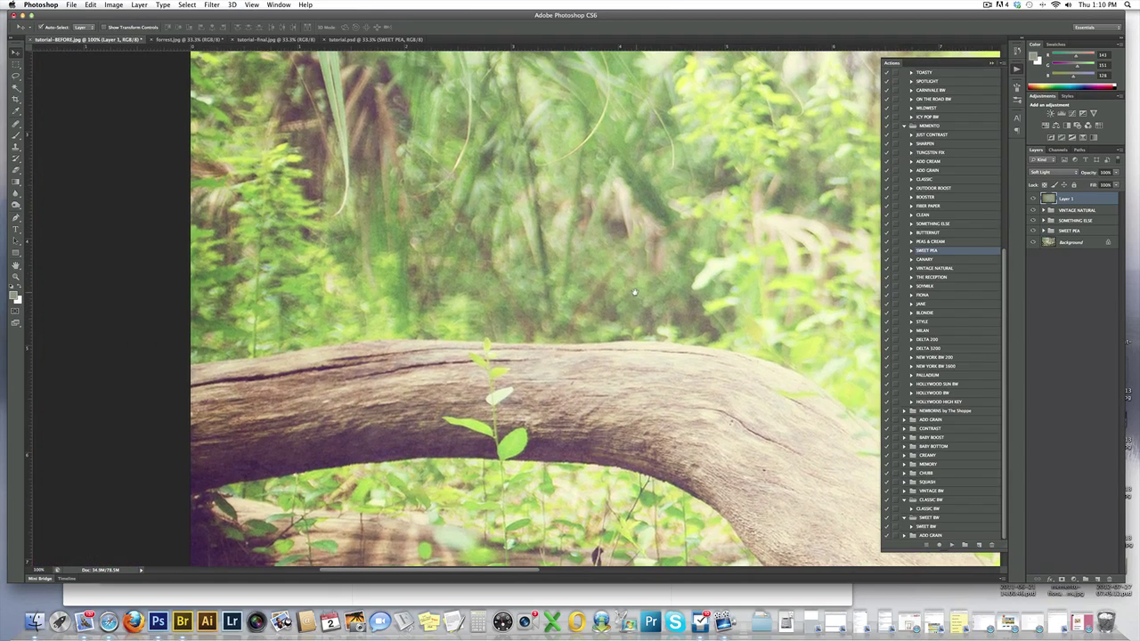
click(1032, 200)
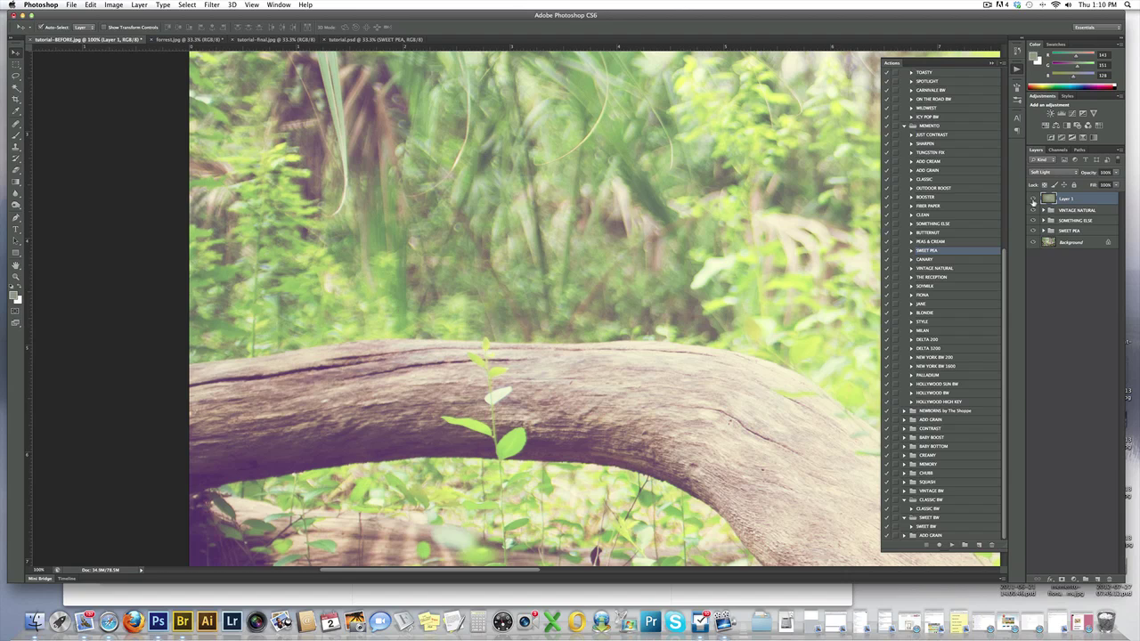
click(1032, 199)
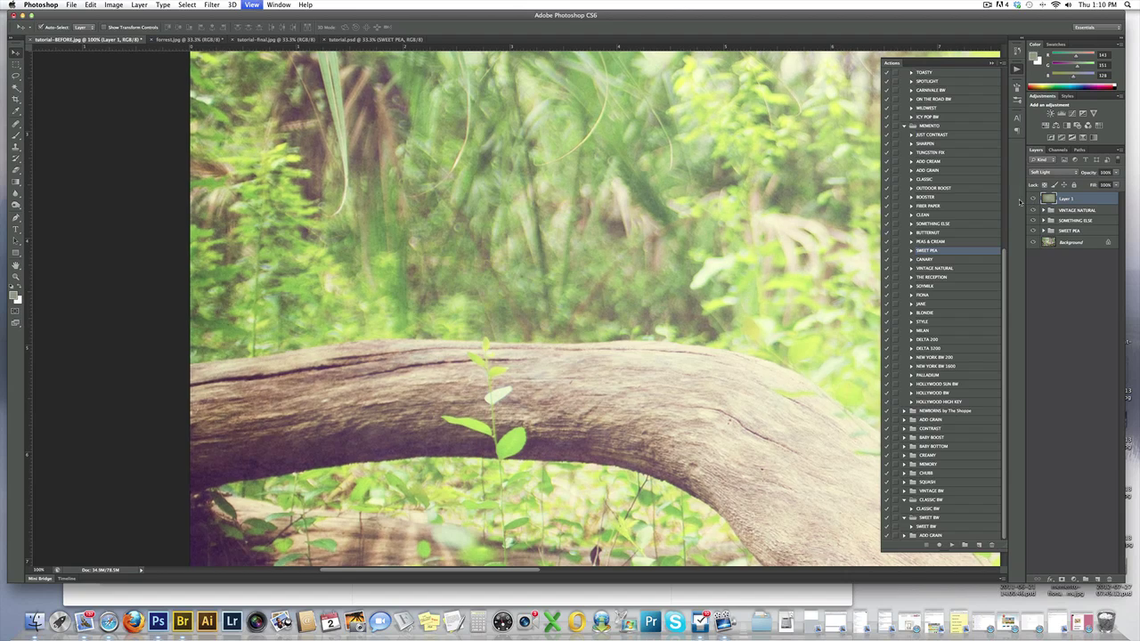
Step: View the whole photo and compare it with the texture layer hidden and shown
key(super+0)
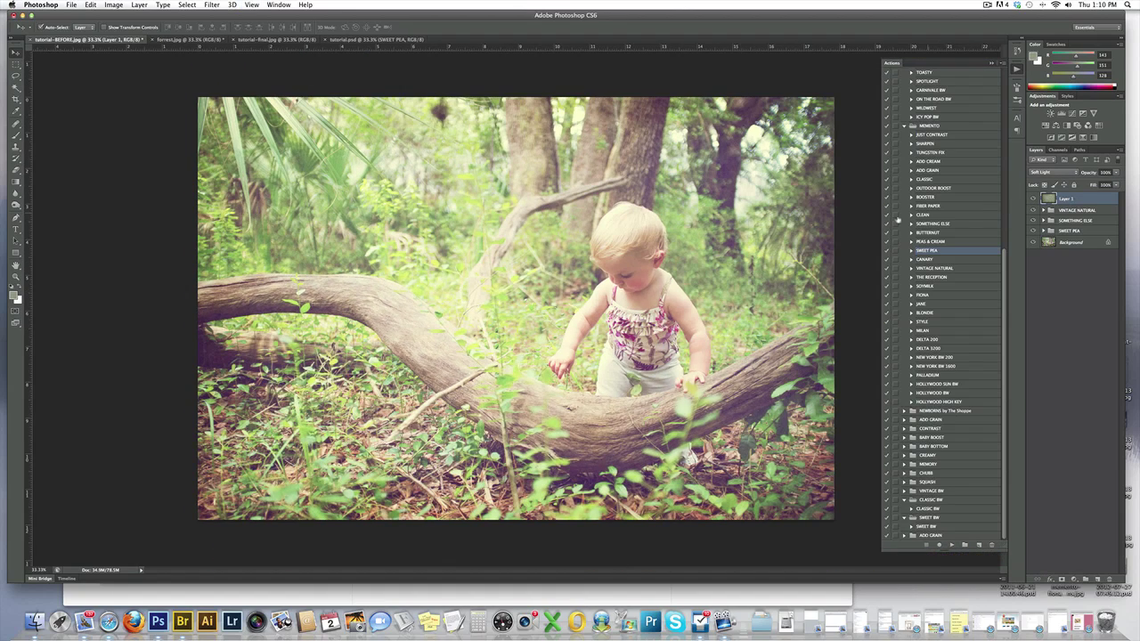
key(super+minus)
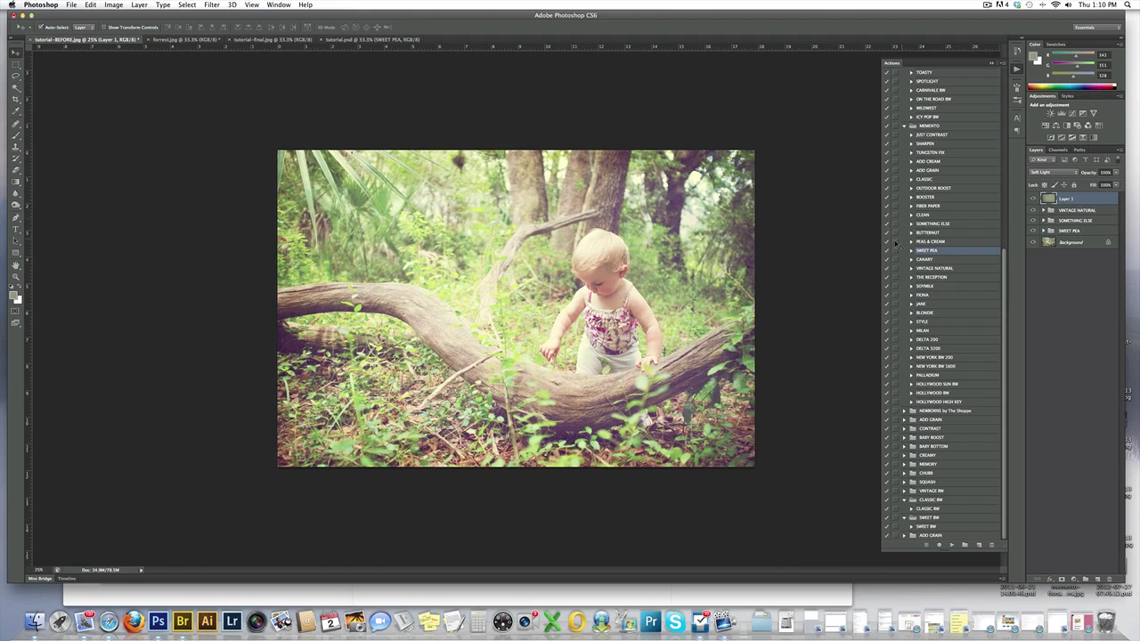
click(1035, 201)
click(1034, 201)
Step: Flatten the texture layer and the action groups into a single background image
click(136, 5)
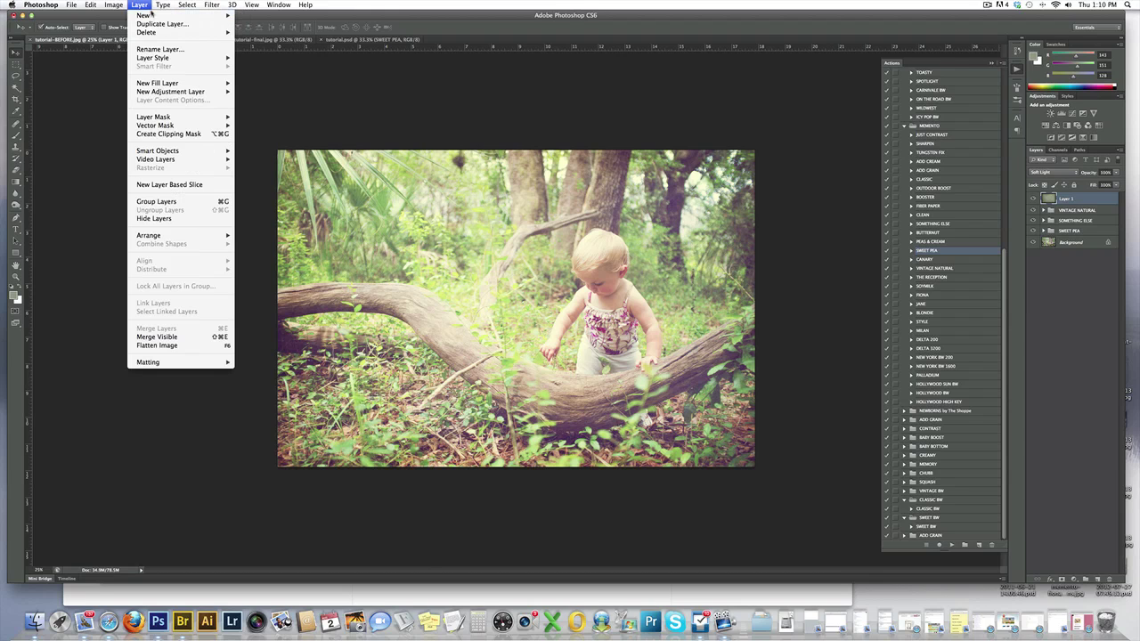
mouse_move(156, 128)
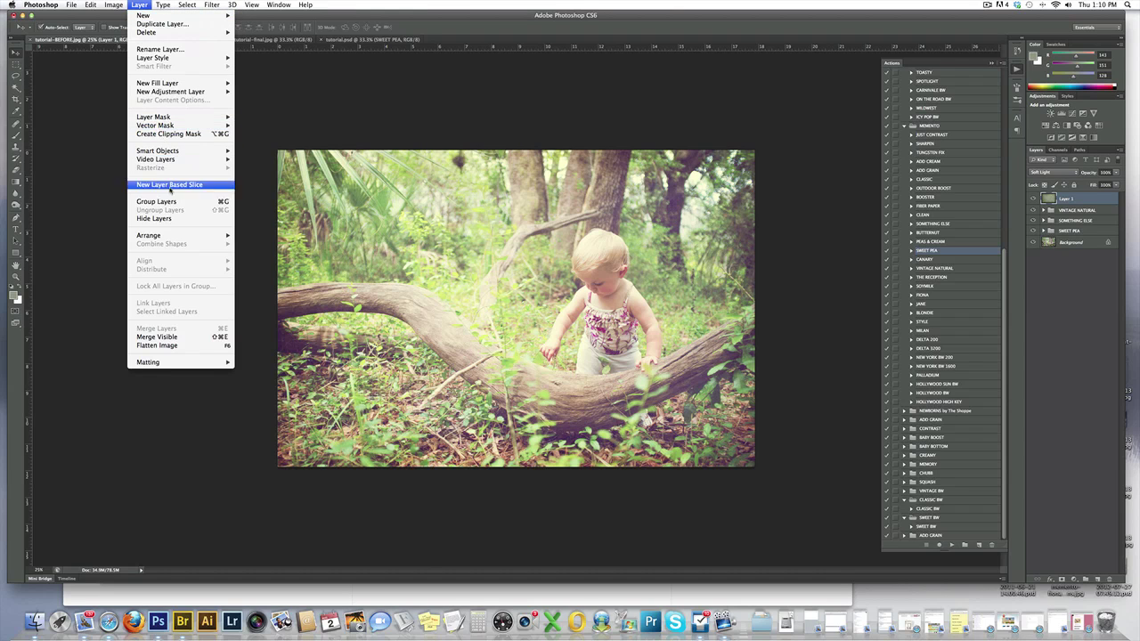
click(181, 345)
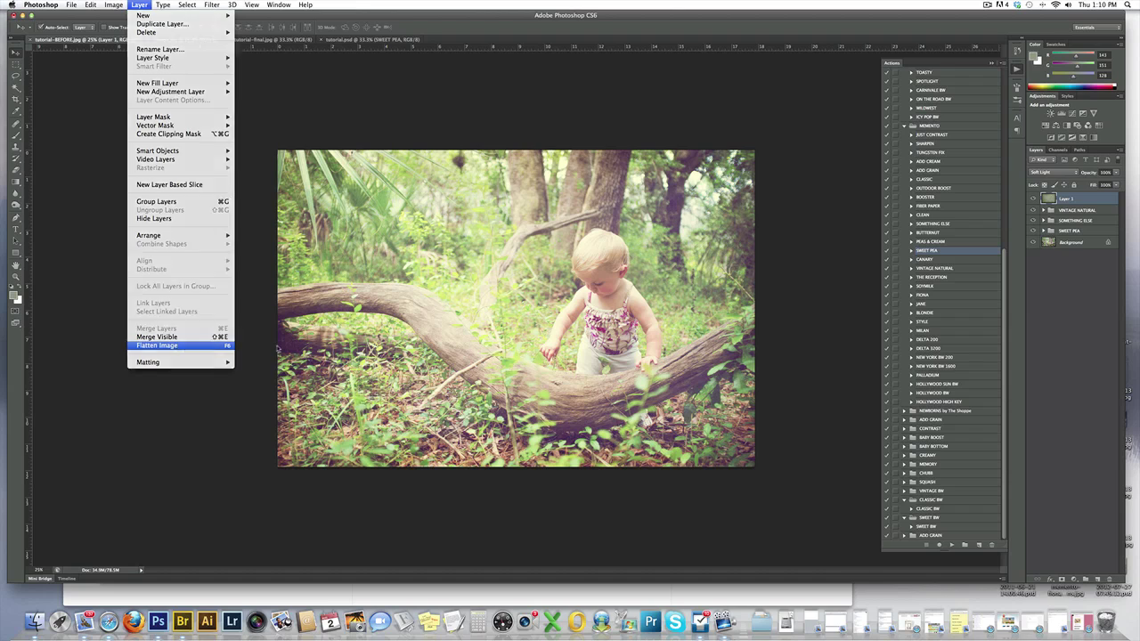
key(Return)
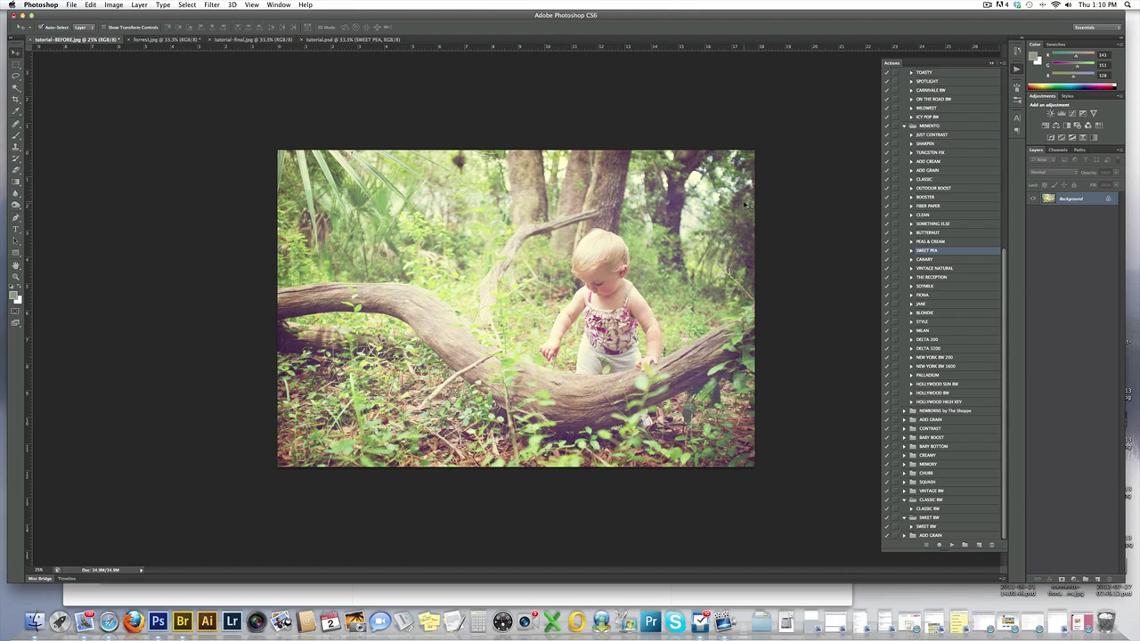
key(super+plus)
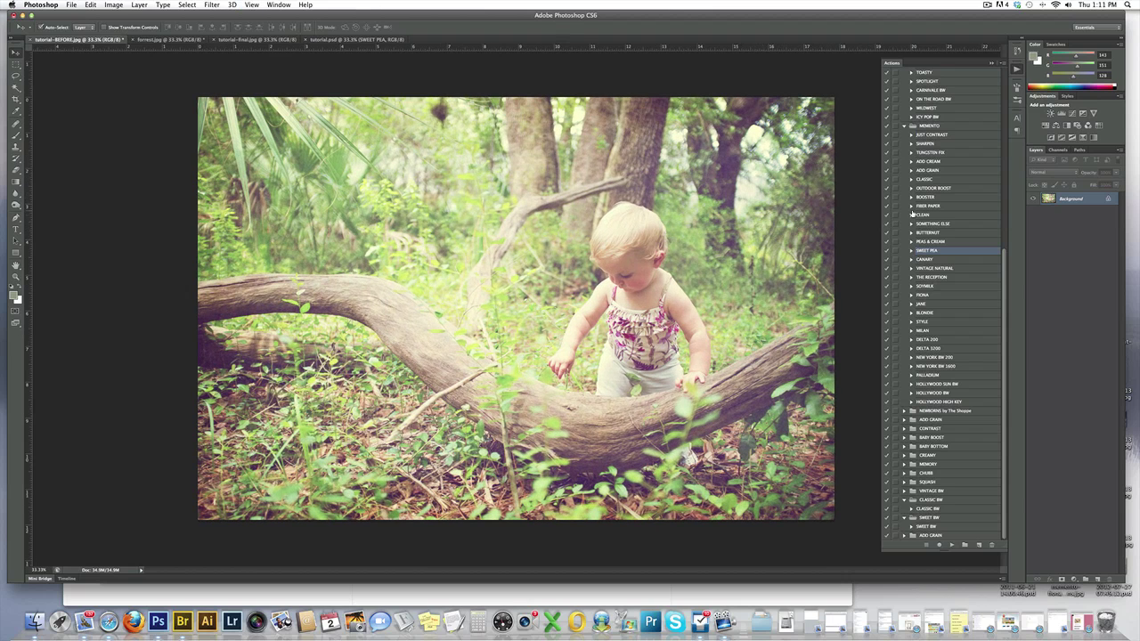